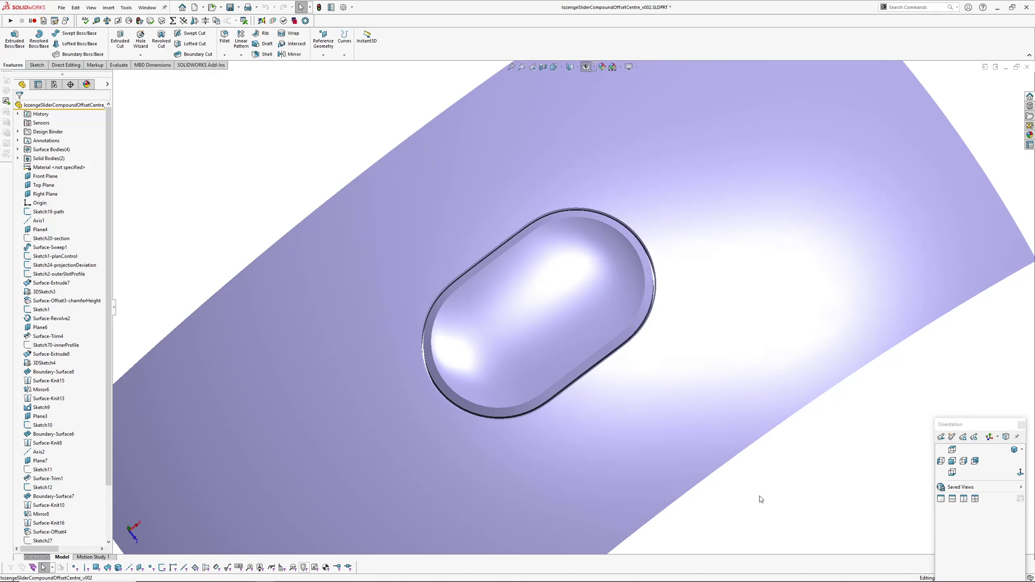
- Examine the slider recess and surrounding curved body from several angles, highlighting the outer surface and the recess's central face
{"action": "scroll", "coordinate": [595, 364], "scroll_direction": "down", "scroll_amount": 5}
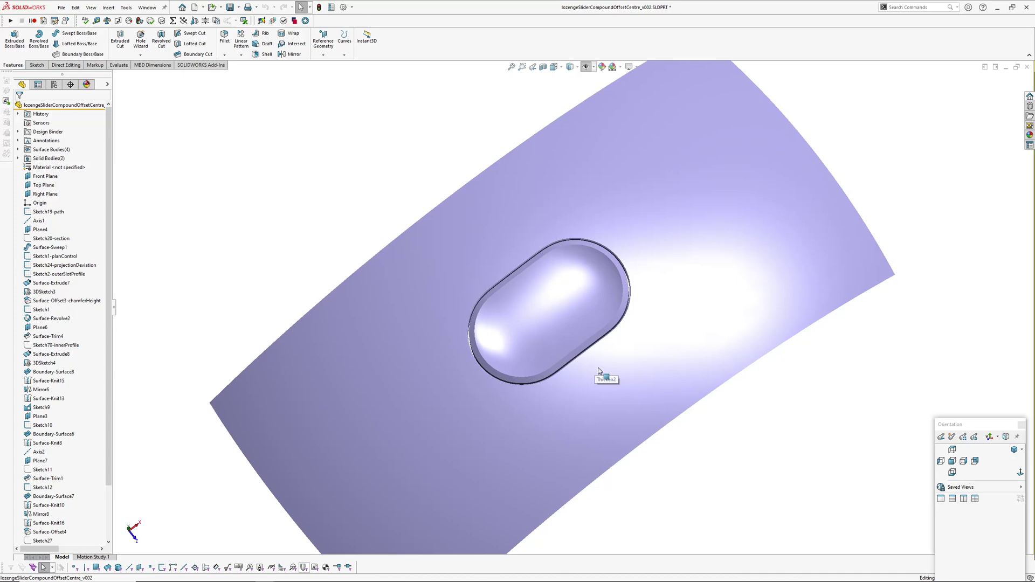
{"action": "mouse_move", "coordinate": [605, 377]}
{"action": "middle_mouse_down"}
{"action": "mouse_move", "coordinate": [599, 361]}
{"action": "mouse_move", "coordinate": [688, 256]}
{"action": "mouse_move", "coordinate": [649, 188]}
{"action": "mouse_move", "coordinate": [621, 229]}
{"action": "mouse_move", "coordinate": [614, 377]}
{"action": "middle_mouse_up"}
{"action": "scroll", "coordinate": [614, 377], "scroll_direction": "up", "scroll_amount": 5}
{"action": "left_click", "coordinate": [650, 363]}
{"action": "mouse_move", "coordinate": [535, 391]}
{"action": "middle_mouse_down"}
{"action": "mouse_move", "coordinate": [532, 341]}
{"action": "mouse_move", "coordinate": [550, 330]}
{"action": "mouse_move", "coordinate": [544, 386]}
{"action": "middle_mouse_up"}
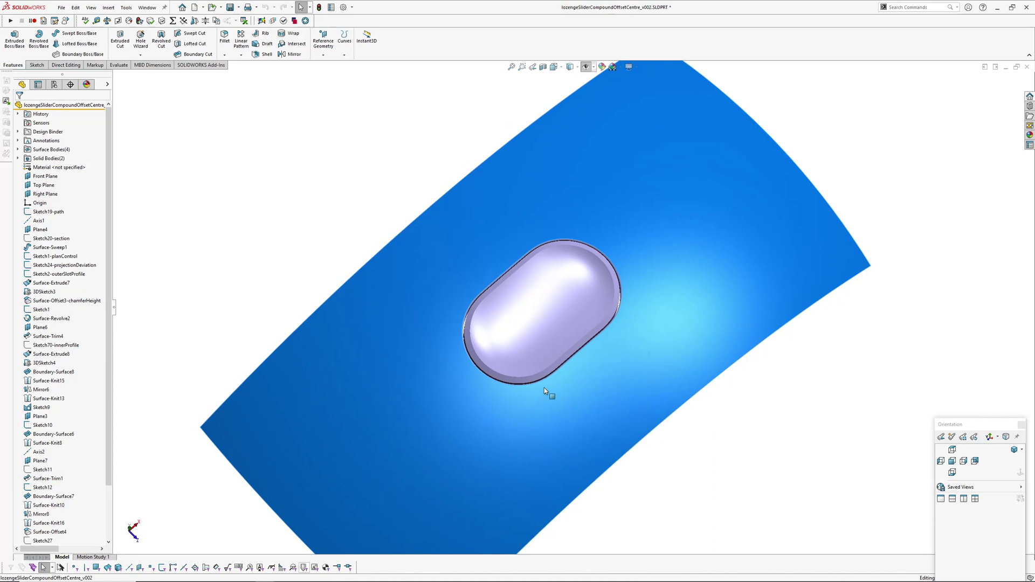
{"action": "left_click", "coordinate": [364, 241]}
{"action": "middle_click_drag", "start_coordinate": [264, 219], "coordinate": [245, 220], "text": "ctrl"}
{"action": "left_click", "coordinate": [42, 238]}
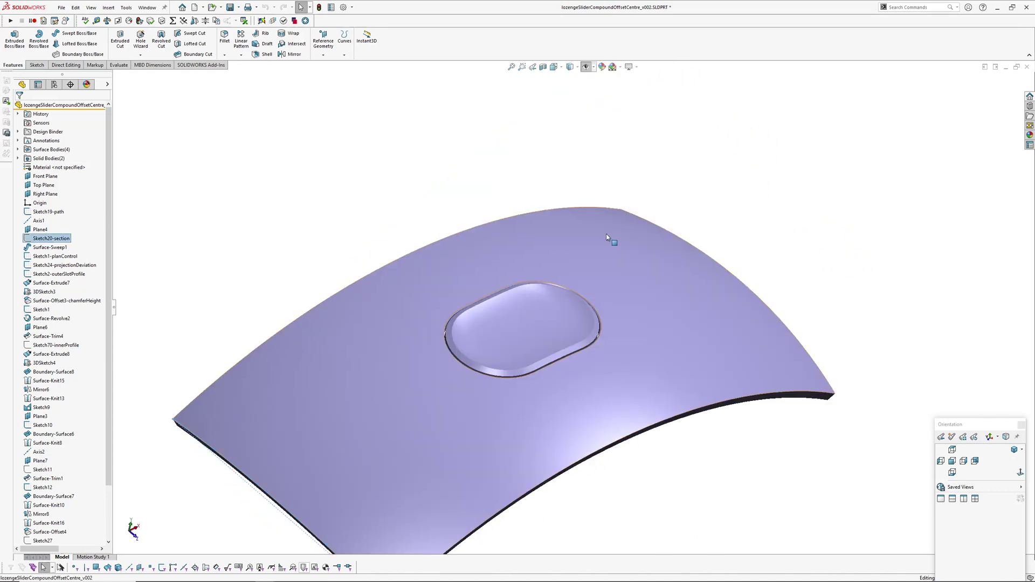
{"action": "middle_click_drag", "start_coordinate": [519, 390], "coordinate": [537, 426], "text": "ctrl"}
{"action": "scroll", "coordinate": [560, 411], "scroll_direction": "down", "scroll_amount": 3}
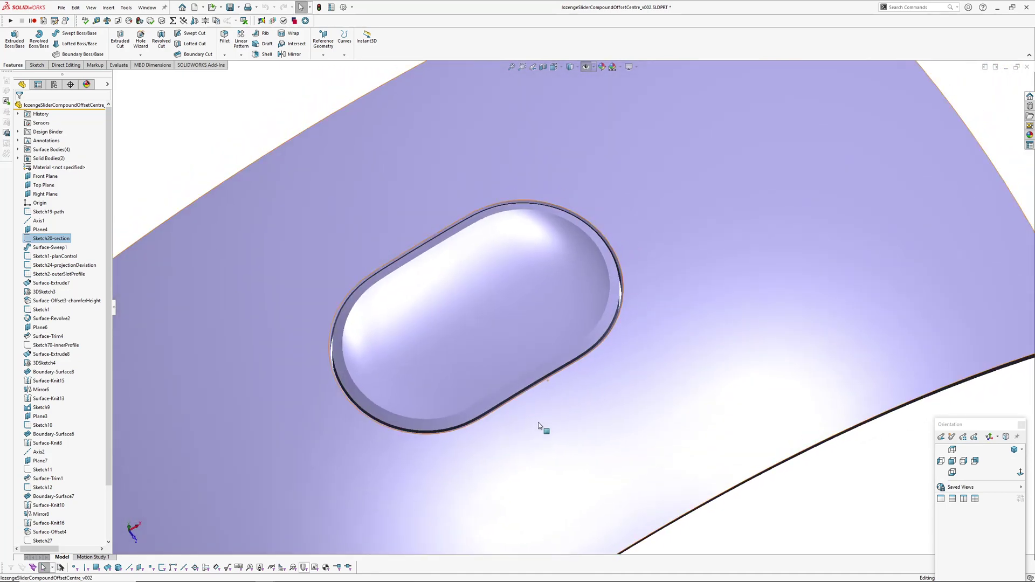
{"action": "left_click", "coordinate": [480, 341]}
{"action": "scroll", "coordinate": [488, 320], "scroll_direction": "up", "scroll_amount": 3}
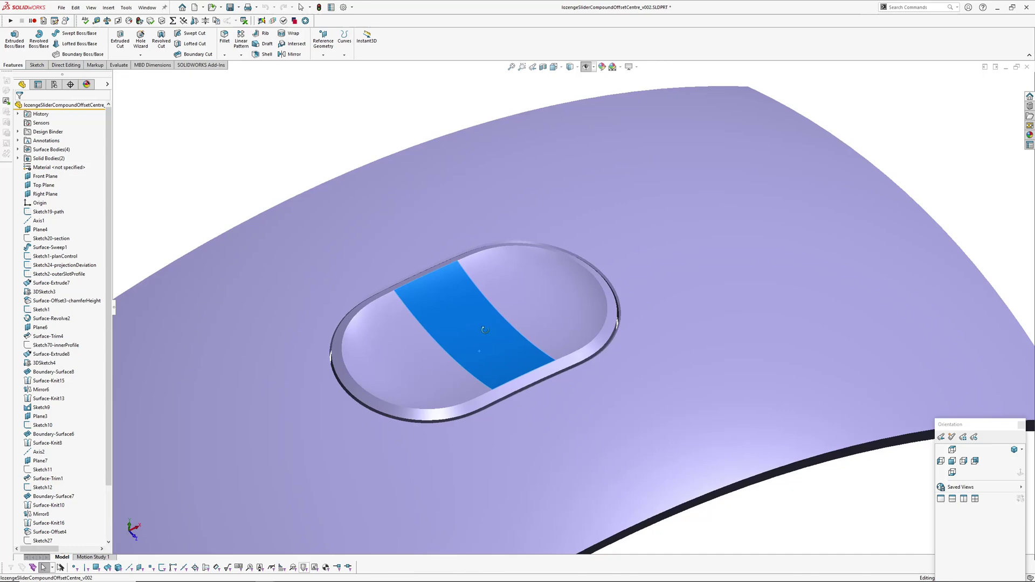
- Section the part through the Front Plane and inspect the wall thickness beneath the recess
{"action": "left_click", "coordinate": [321, 132]}
{"action": "left_click", "coordinate": [543, 68]}
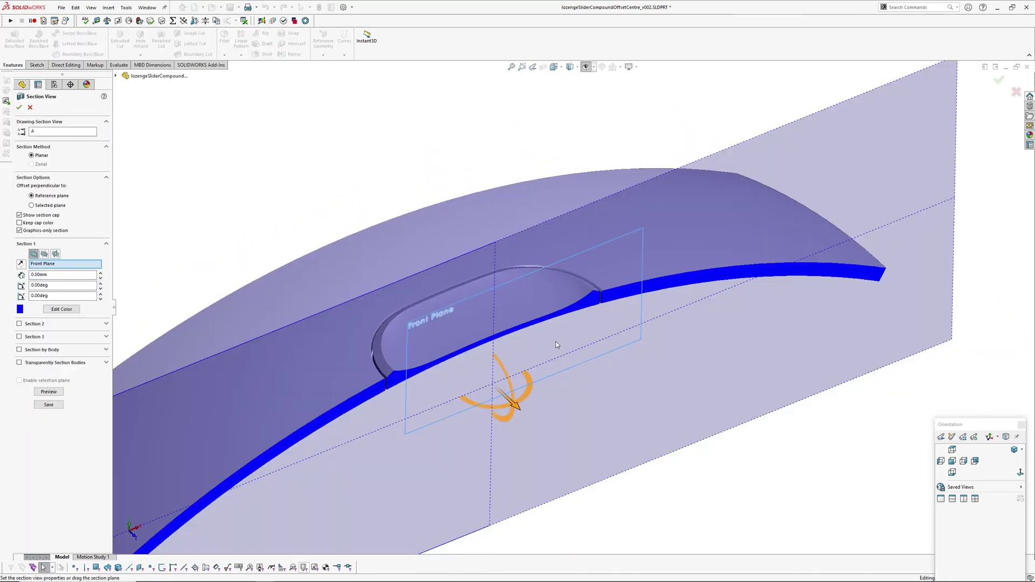
{"action": "middle_click_drag", "start_coordinate": [554, 343], "coordinate": [550, 270]}
{"action": "key", "text": "Return"}
{"action": "scroll", "coordinate": [513, 317], "scroll_direction": "down", "scroll_amount": 5}
{"action": "middle_click_drag", "start_coordinate": [499, 317], "coordinate": [436, 257]}
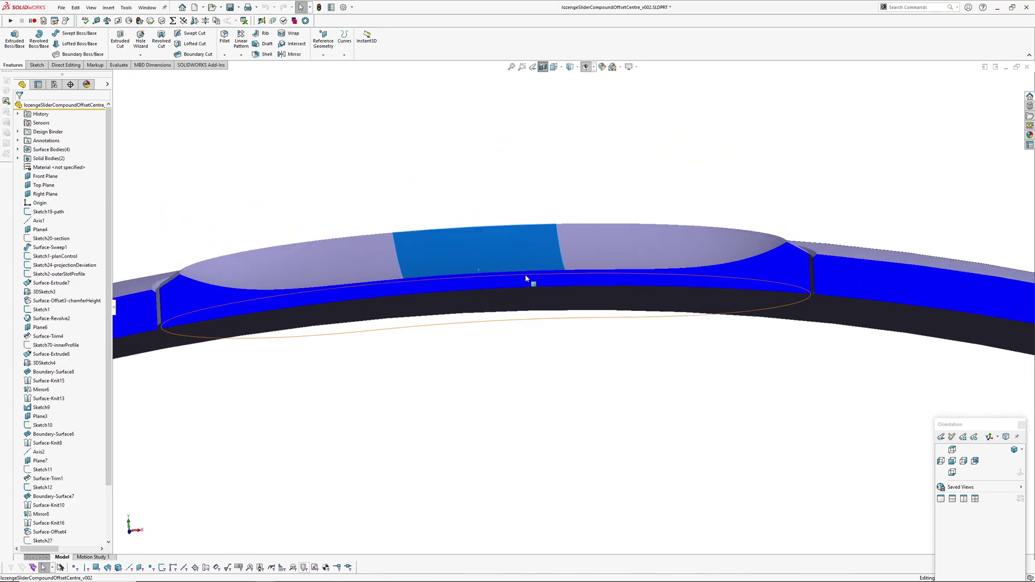
{"action": "scroll", "coordinate": [525, 277], "scroll_direction": "up", "scroll_amount": 3}
{"action": "middle_click_drag", "start_coordinate": [525, 277], "coordinate": [545, 377]}
{"action": "left_click", "coordinate": [559, 353]}
- Switch to the lozengeSliderCompoundVariableCentre_v003 part, inspect its recess in a Front Plane section, and turn the section off
{"action": "key", "text": "ctrl+Tab"}
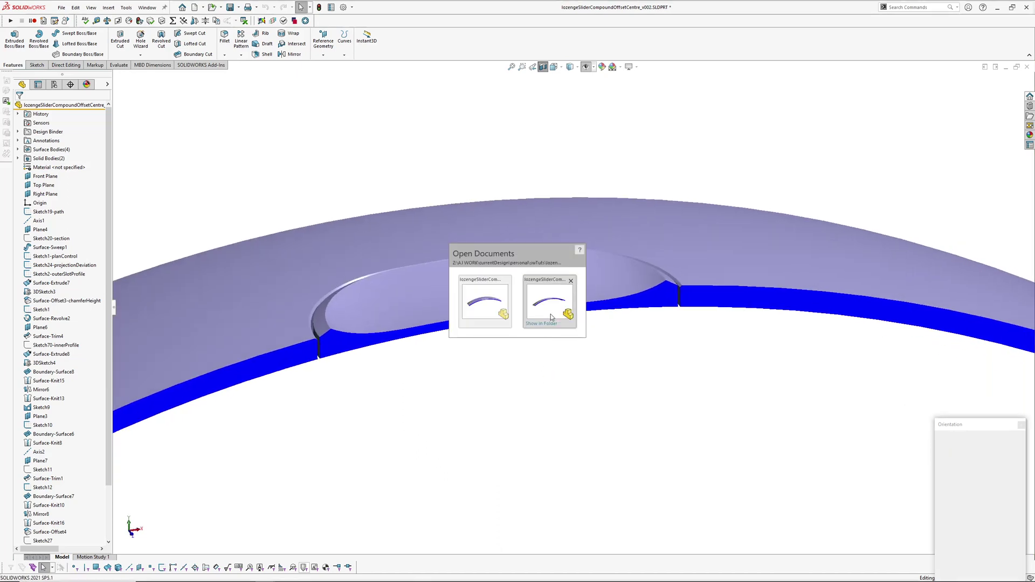
{"action": "left_click", "coordinate": [549, 301]}
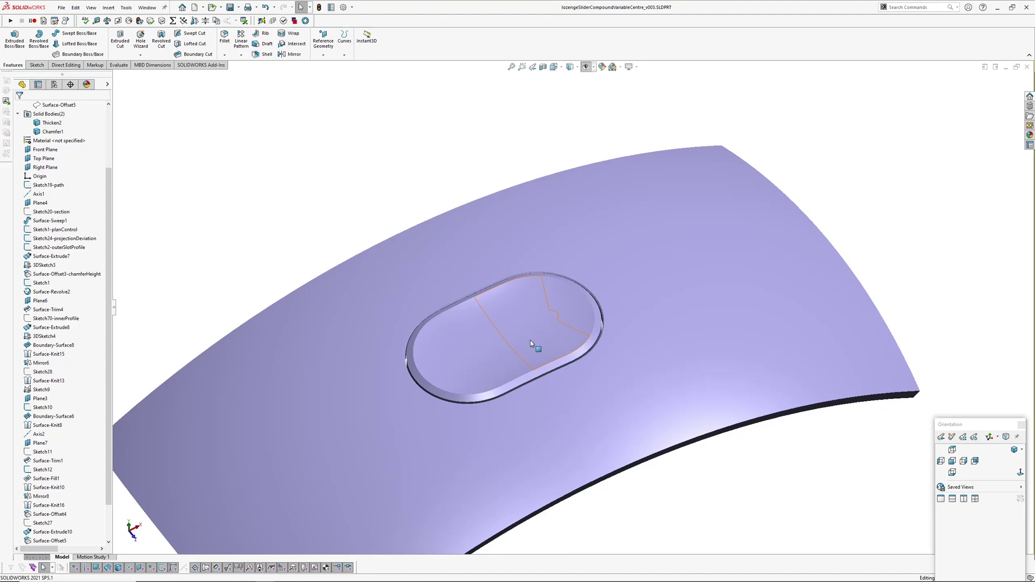
{"action": "middle_click_drag", "start_coordinate": [536, 346], "coordinate": [525, 372]}
{"action": "left_click", "coordinate": [543, 67]}
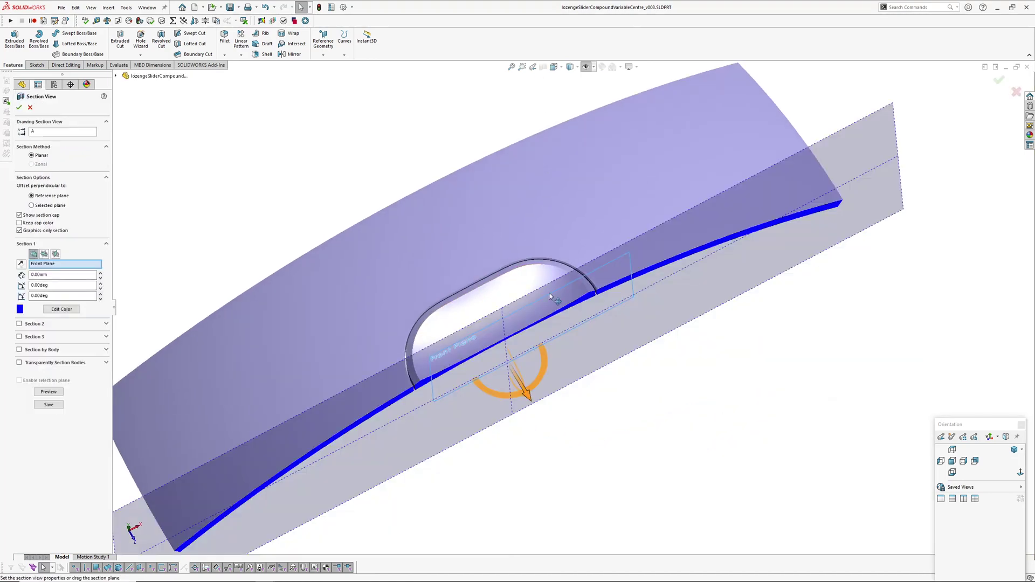
{"action": "key", "text": "Return"}
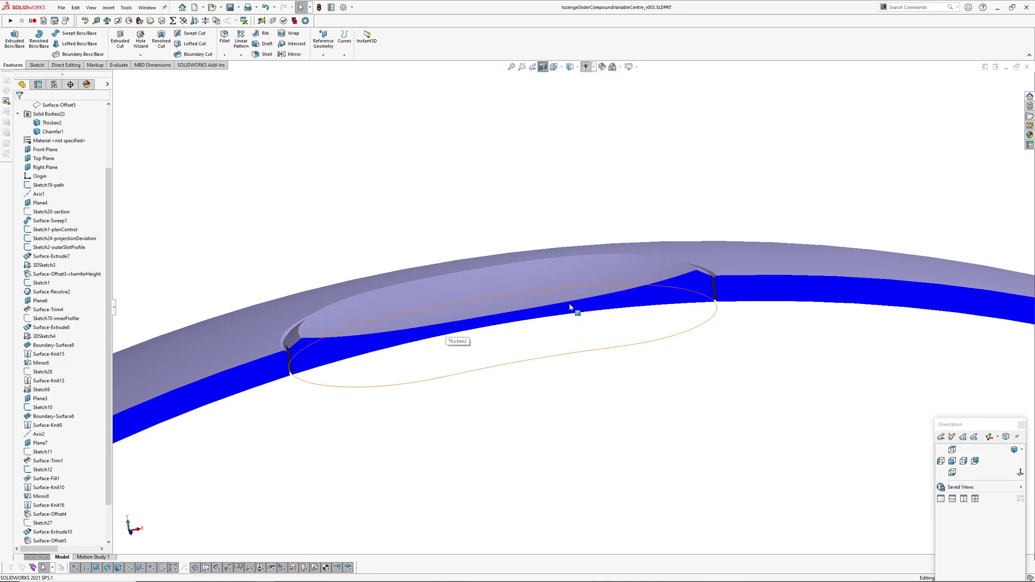
{"action": "middle_click_drag", "start_coordinate": [565, 315], "coordinate": [547, 439]}
{"action": "scroll", "coordinate": [563, 305], "scroll_direction": "up", "scroll_amount": 1}
{"action": "left_click", "coordinate": [542, 68]}
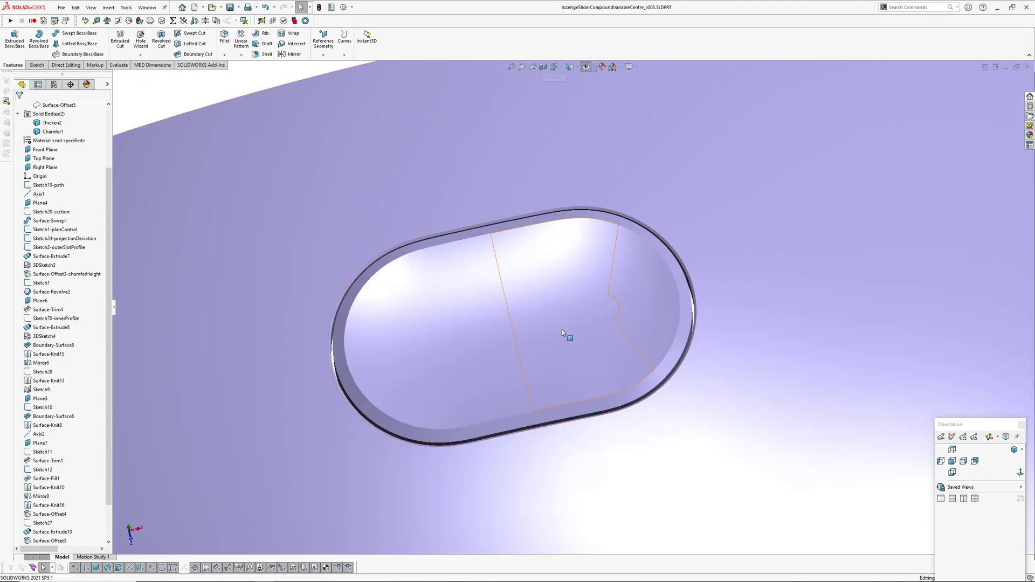
- Arrange the two open parts side by side as vertical tiles
{"action": "scroll", "coordinate": [561, 329], "scroll_direction": "up", "scroll_amount": 4}
{"action": "mouse_move", "coordinate": [562, 328]}
{"action": "middle_mouse_down"}
{"action": "mouse_move", "coordinate": [559, 309]}
{"action": "mouse_move", "coordinate": [678, 286]}
{"action": "mouse_move", "coordinate": [679, 300]}
{"action": "middle_mouse_up"}
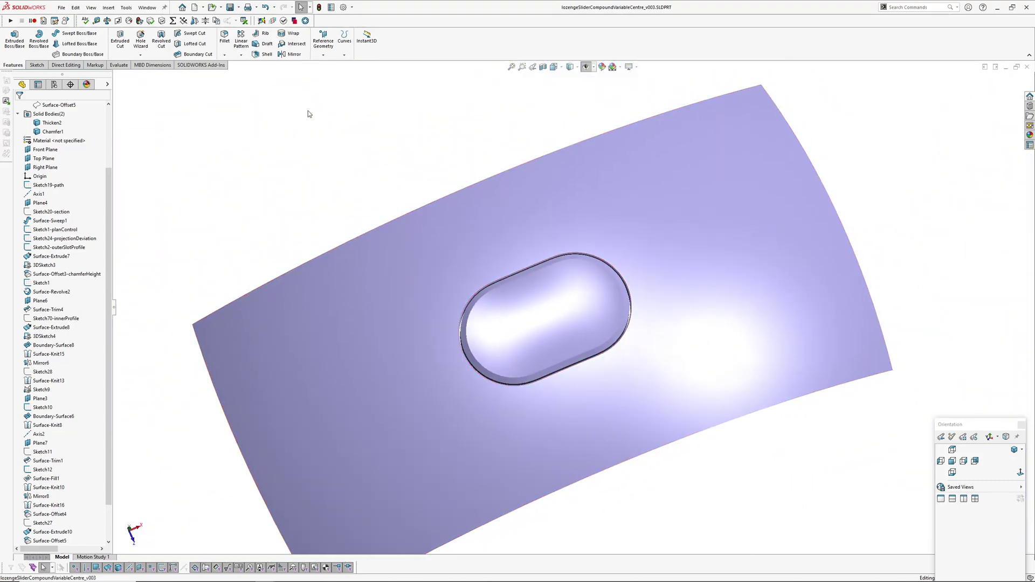
{"action": "left_click", "coordinate": [154, 10]}
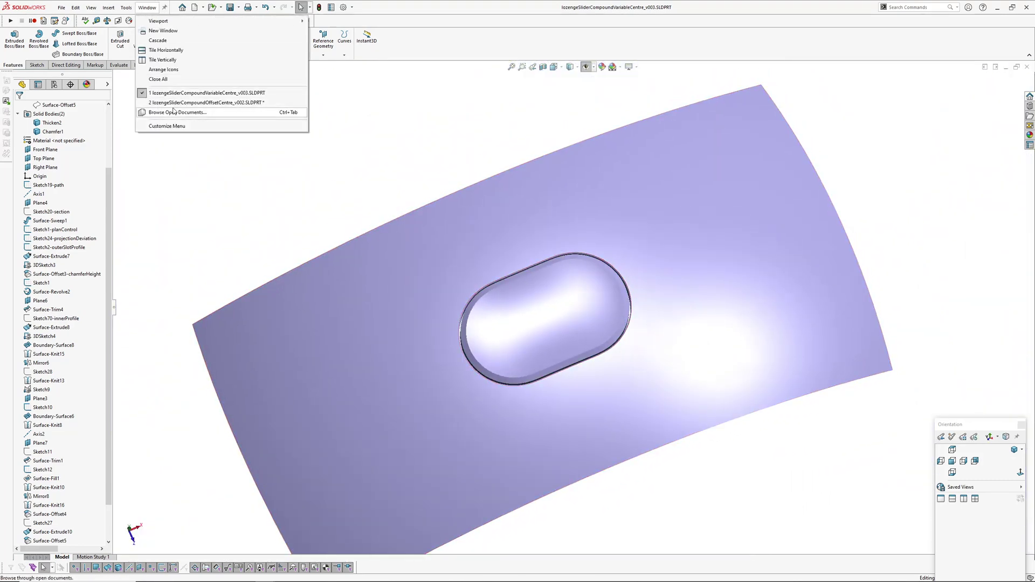
{"action": "left_click", "coordinate": [162, 59]}
{"action": "middle_click_drag", "start_coordinate": [807, 307], "coordinate": [800, 251]}
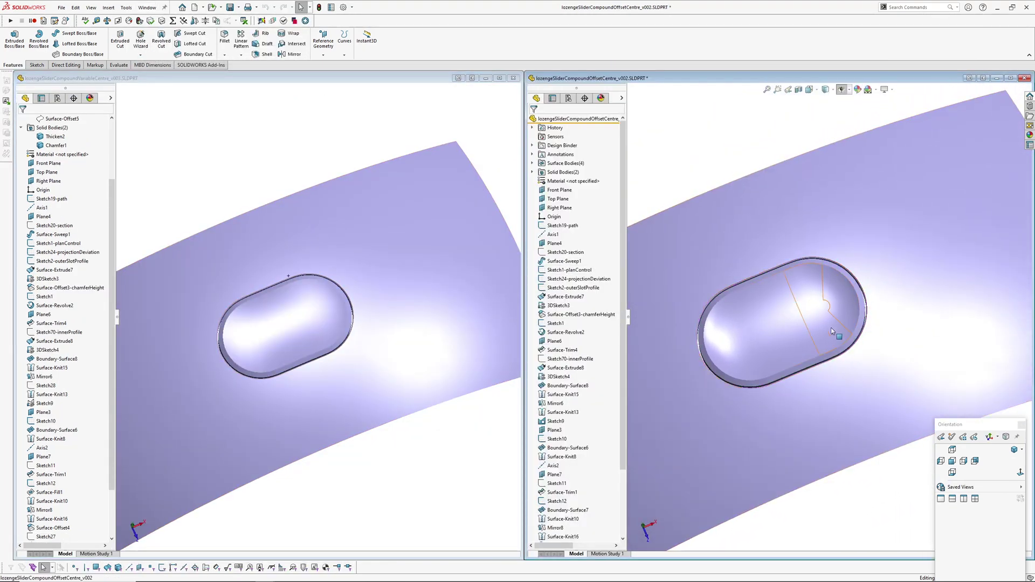
- Inspect the surface highlights across the recess of the VariableCentre part up close
{"action": "left_click", "coordinate": [343, 380]}
{"action": "middle_click_drag", "start_coordinate": [343, 379], "coordinate": [241, 370]}
{"action": "scroll", "coordinate": [328, 339], "scroll_direction": "down", "scroll_amount": 3}
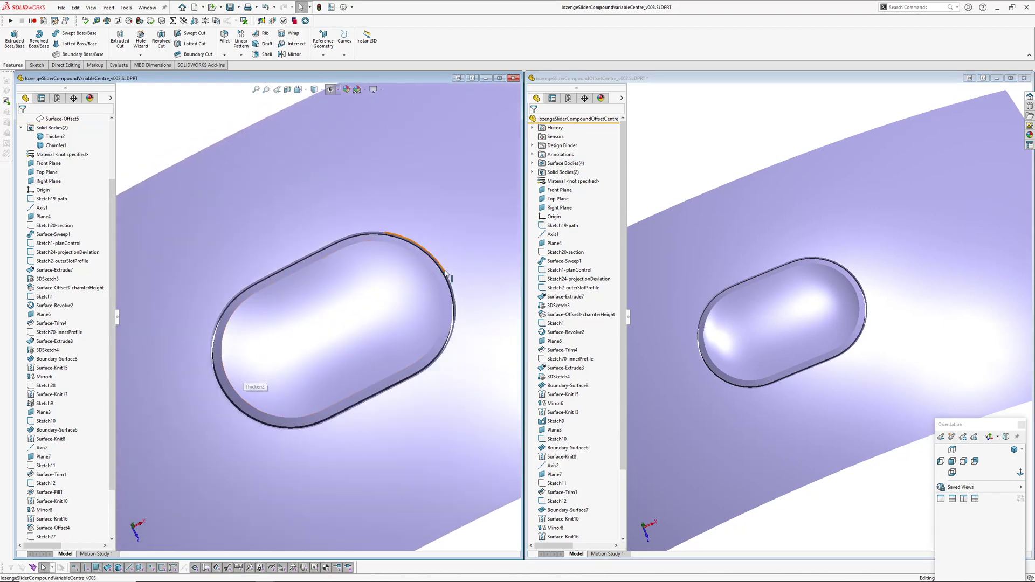
{"action": "mouse_move", "coordinate": [341, 342]}
{"action": "middle_mouse_down"}
{"action": "mouse_move", "coordinate": [356, 333]}
{"action": "mouse_move", "coordinate": [351, 347]}
{"action": "middle_mouse_up"}
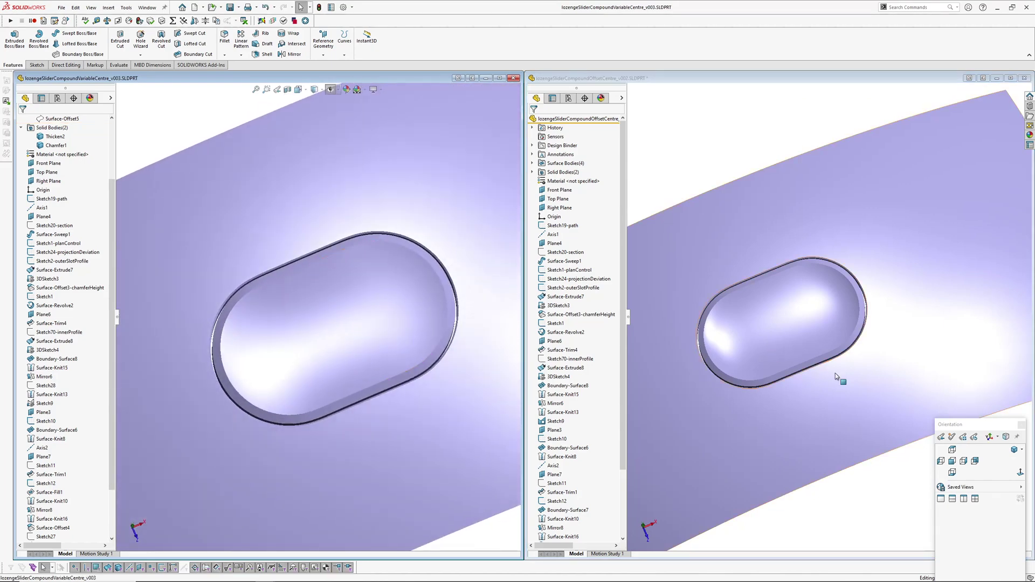
- Apply zebra stripes to both parts, examine the stripe flow across the recesses, and turn the stripes off
{"action": "left_click", "coordinate": [781, 396]}
{"action": "middle_click_drag", "start_coordinate": [781, 396], "coordinate": [756, 323]}
{"action": "key", "text": "z"}
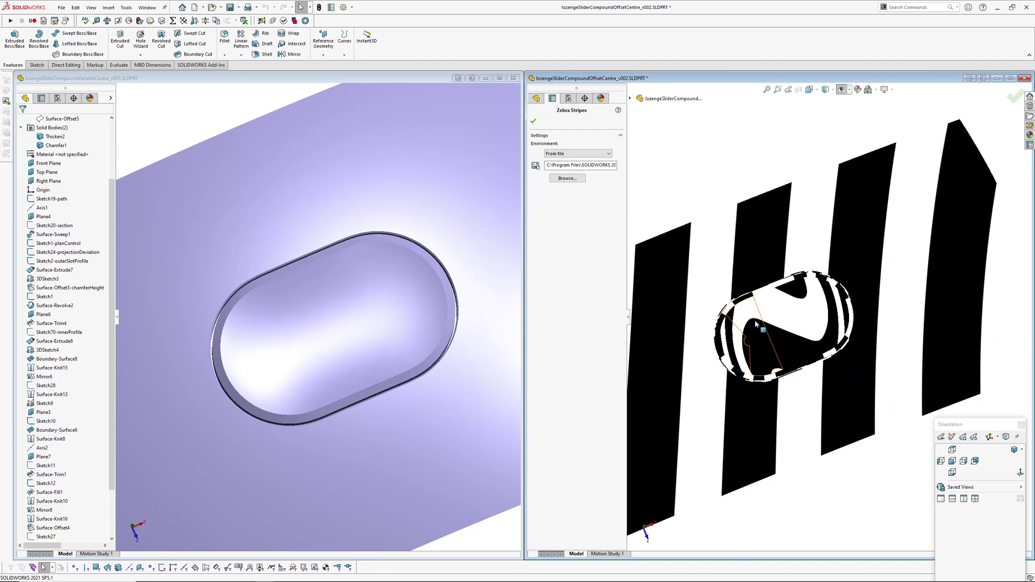
{"action": "left_click", "coordinate": [383, 308]}
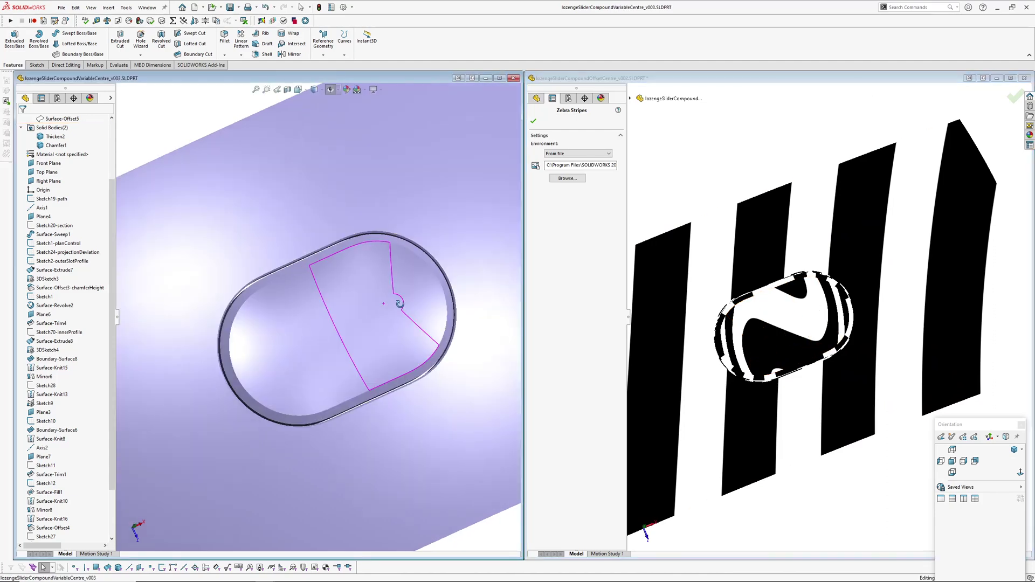
{"action": "key", "text": "ctrl+shift+z"}
{"action": "middle_click_drag", "start_coordinate": [407, 359], "coordinate": [379, 339]}
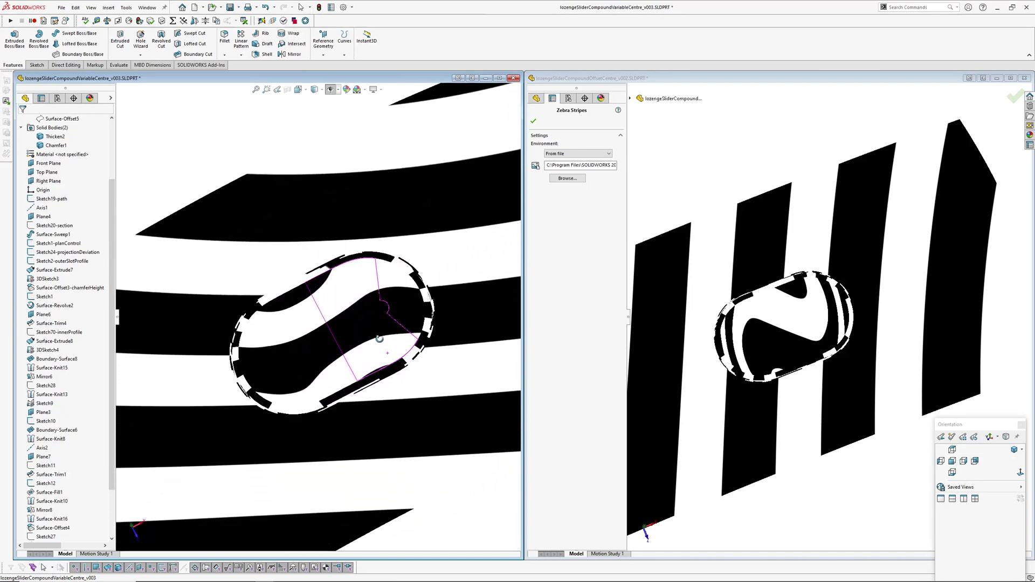
{"action": "mouse_move", "coordinate": [435, 368]}
{"action": "middle_mouse_down"}
{"action": "mouse_move", "coordinate": [360, 333]}
{"action": "mouse_move", "coordinate": [381, 336]}
{"action": "middle_mouse_up"}
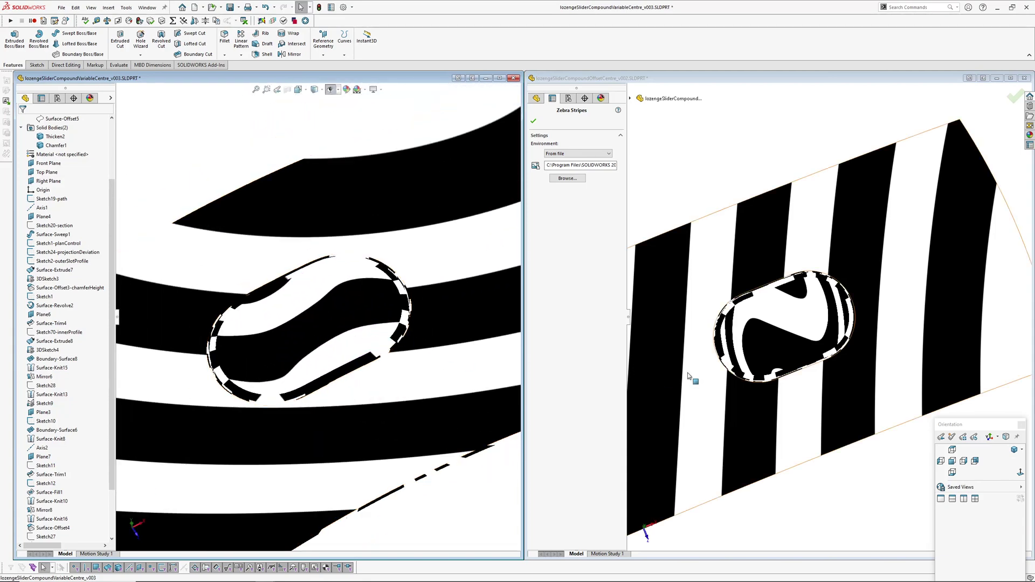
{"action": "right_click_drag", "start_coordinate": [340, 324], "coordinate": [389, 362]}
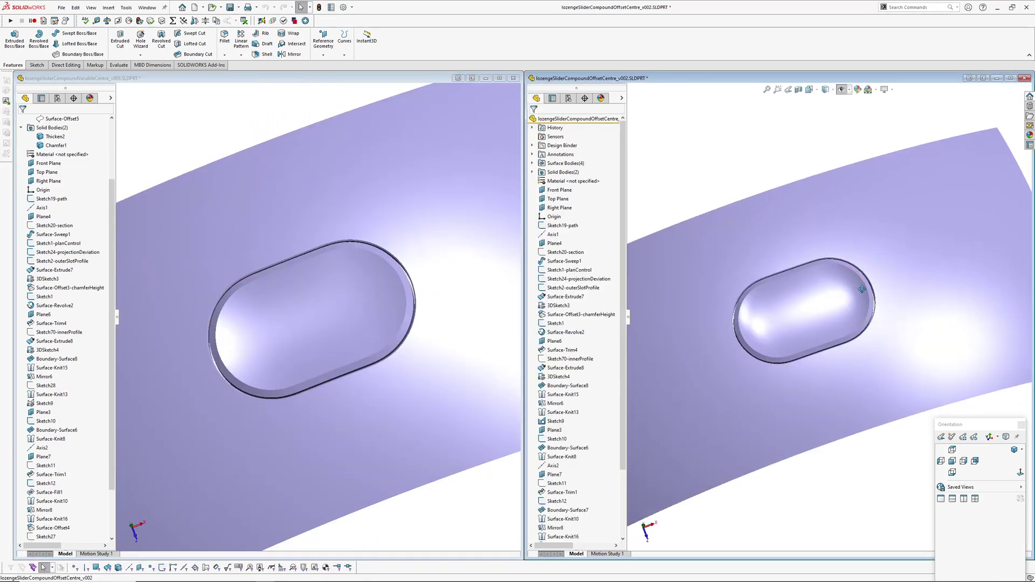
- Compare the shading of both recesses and maximize the lozengeSliderCompoundOffsetCentre_v002 part window
{"action": "middle_click_drag", "start_coordinate": [859, 291], "coordinate": [851, 257]}
{"action": "mouse_move", "coordinate": [345, 338]}
{"action": "middle_mouse_down"}
{"action": "mouse_move", "coordinate": [341, 287]}
{"action": "mouse_move", "coordinate": [326, 300]}
{"action": "middle_mouse_up"}
{"action": "left_click", "coordinate": [723, 155]}
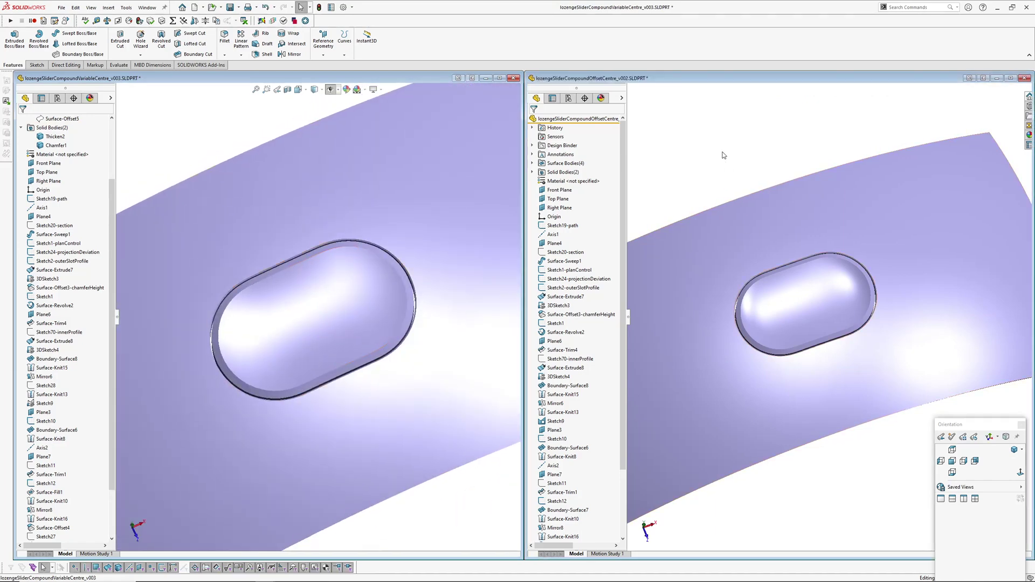
{"action": "left_click", "coordinate": [1010, 78]}
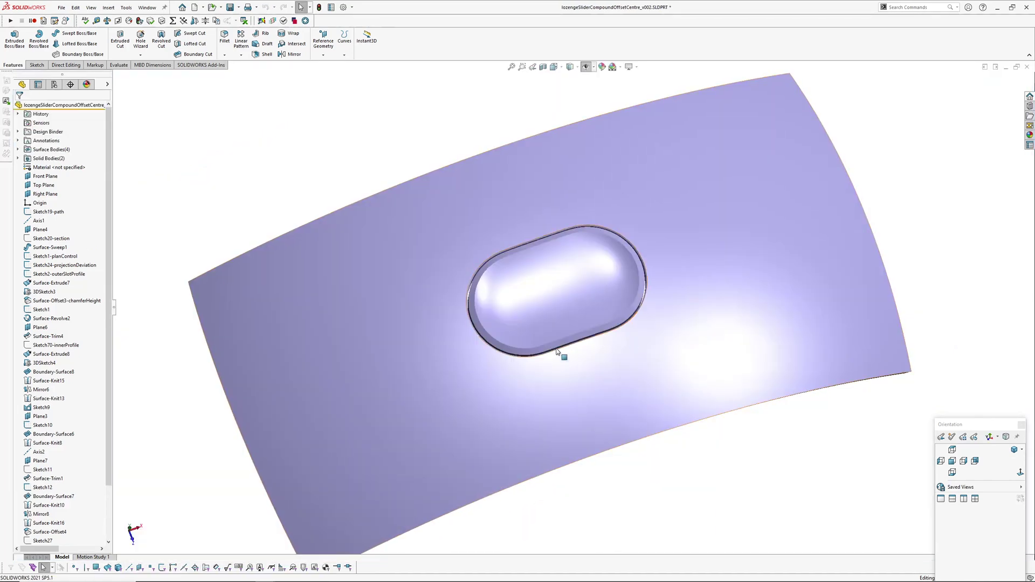
- Roll the model history back to just after Surface-Sweep1 and inspect the sweep's path and section sketches
{"action": "scroll", "coordinate": [556, 351], "scroll_direction": "up", "scroll_amount": 1}
{"action": "middle_click_drag", "start_coordinate": [556, 351], "coordinate": [549, 345]}
{"action": "scroll", "coordinate": [546, 351], "scroll_direction": "down", "scroll_amount": 1}
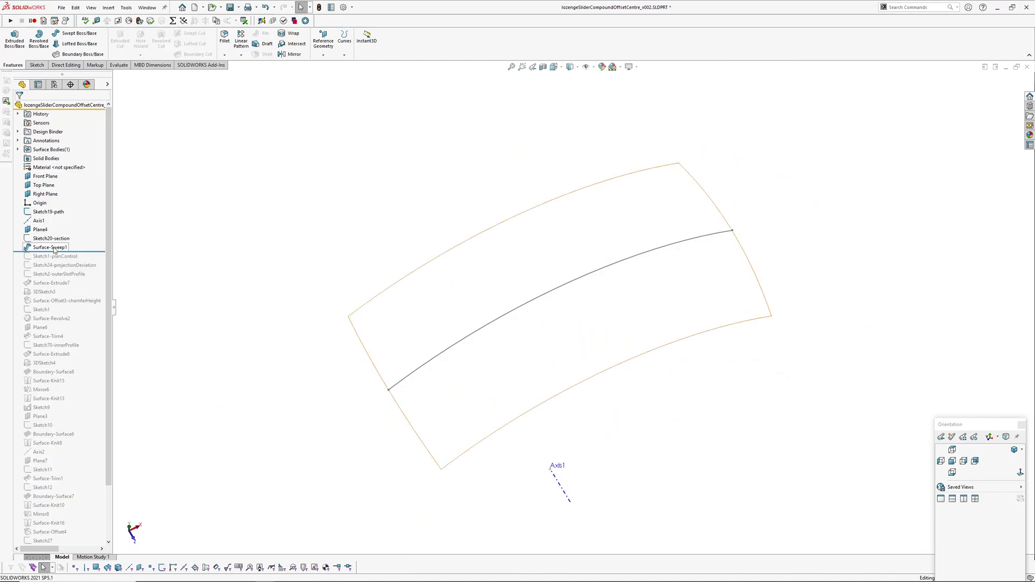
{"action": "left_click", "coordinate": [61, 236]}
{"action": "mouse_move", "coordinate": [523, 320]}
{"action": "middle_mouse_down"}
{"action": "mouse_move", "coordinate": [536, 300]}
{"action": "mouse_move", "coordinate": [512, 318]}
{"action": "middle_mouse_up"}
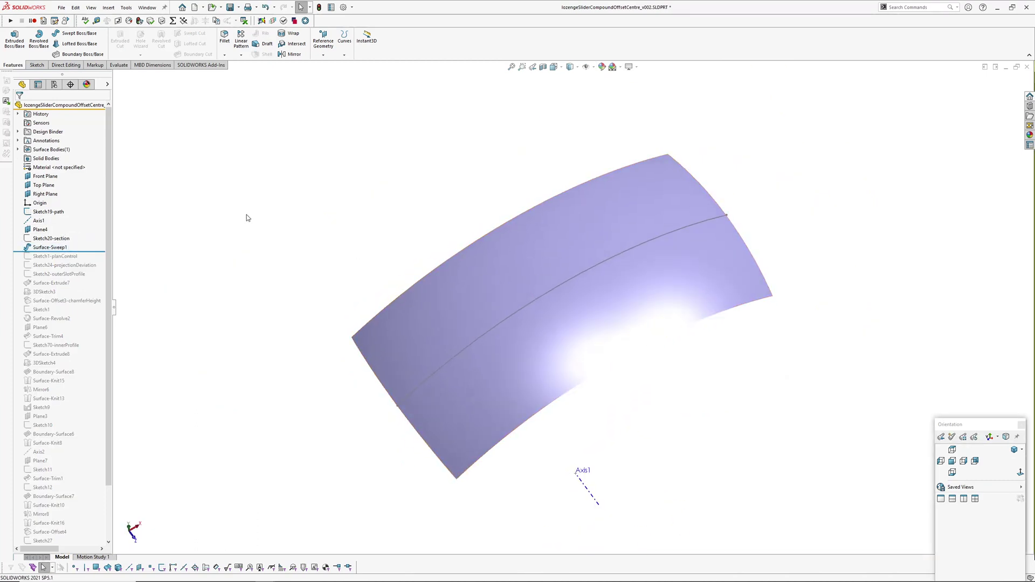
{"action": "left_click", "coordinate": [38, 211]}
{"action": "middle_click_drag", "start_coordinate": [463, 291], "coordinate": [488, 265]}
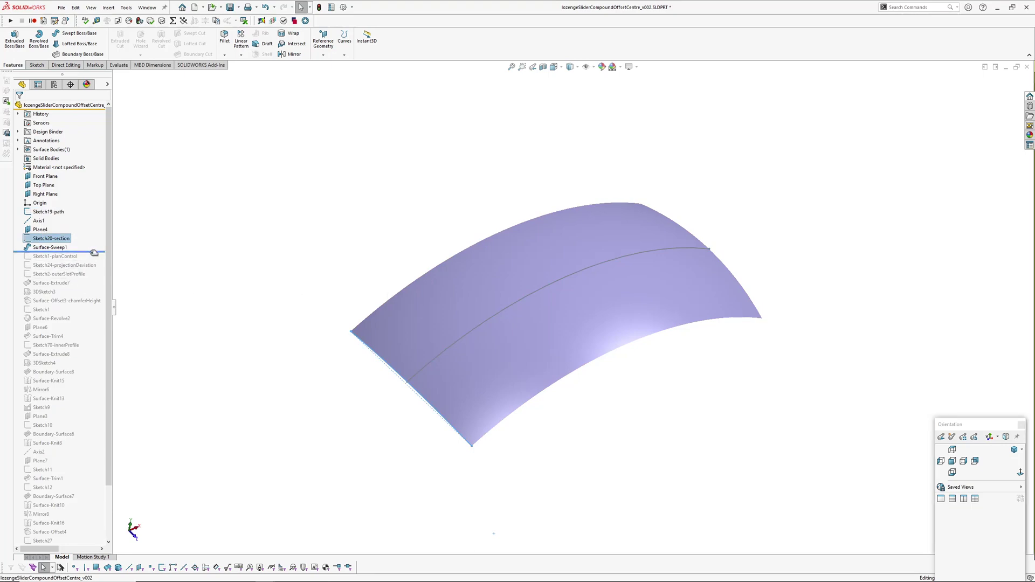
- Roll the history forward to include Sketch1-planControl and view the slot outline against the swept surface
{"action": "left_click_drag", "start_coordinate": [99, 262], "coordinate": [99, 261]}
{"action": "mouse_move", "coordinate": [621, 285]}
{"action": "middle_mouse_down"}
{"action": "mouse_move", "coordinate": [577, 309]}
{"action": "mouse_move", "coordinate": [606, 183]}
{"action": "mouse_move", "coordinate": [584, 159]}
{"action": "mouse_move", "coordinate": [594, 261]}
{"action": "middle_mouse_up"}
{"action": "scroll", "coordinate": [604, 275], "scroll_direction": "down", "scroll_amount": 3}
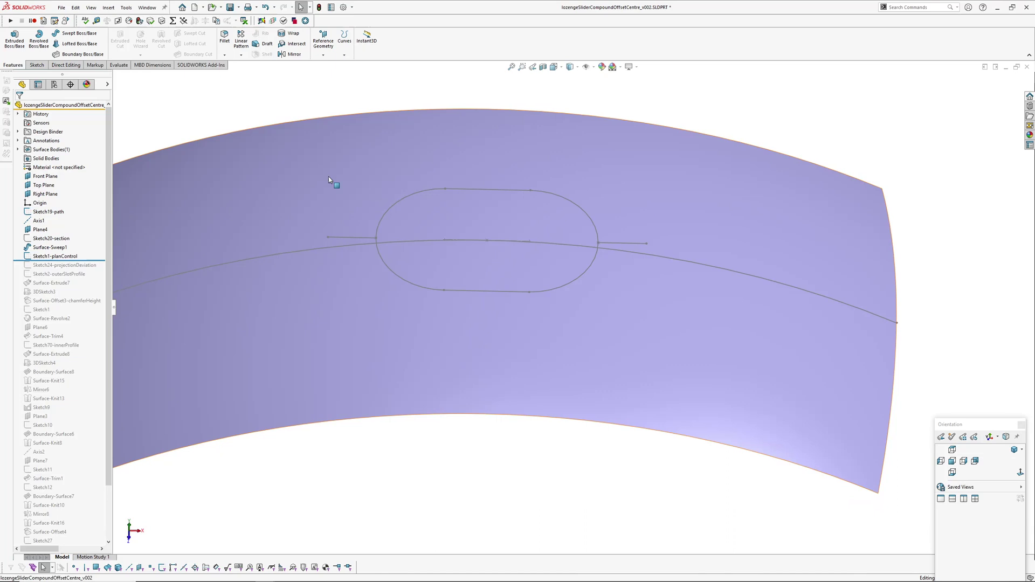
{"action": "mouse_move", "coordinate": [537, 178]}
{"action": "middle_mouse_down"}
{"action": "mouse_move", "coordinate": [566, 286]}
{"action": "mouse_move", "coordinate": [568, 231]}
{"action": "mouse_move", "coordinate": [564, 282]}
{"action": "mouse_move", "coordinate": [580, 321]}
{"action": "mouse_move", "coordinate": [637, 284]}
{"action": "mouse_move", "coordinate": [612, 224]}
{"action": "middle_mouse_up"}
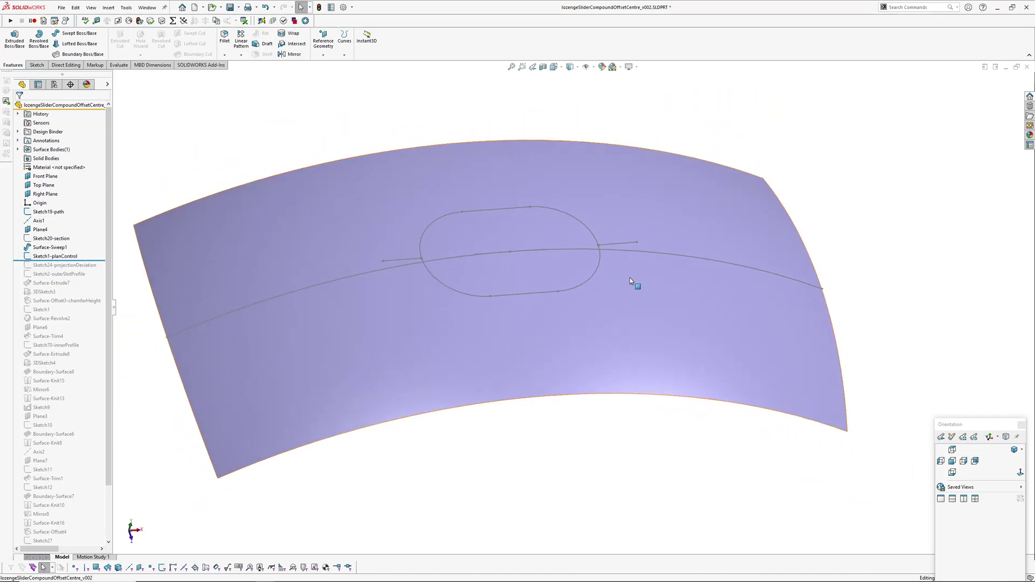
{"action": "middle_click_drag", "start_coordinate": [561, 306], "coordinate": [514, 243]}
{"action": "mouse_move", "coordinate": [381, 243]}
{"action": "middle_mouse_down"}
{"action": "mouse_move", "coordinate": [450, 277]}
{"action": "mouse_move", "coordinate": [155, 299]}
{"action": "middle_mouse_up"}
- Roll the history forward to include Sketch24-projectionDeviation and view its deviation line edge-on above the surface
{"action": "left_click_drag", "start_coordinate": [103, 260], "coordinate": [102, 269]}
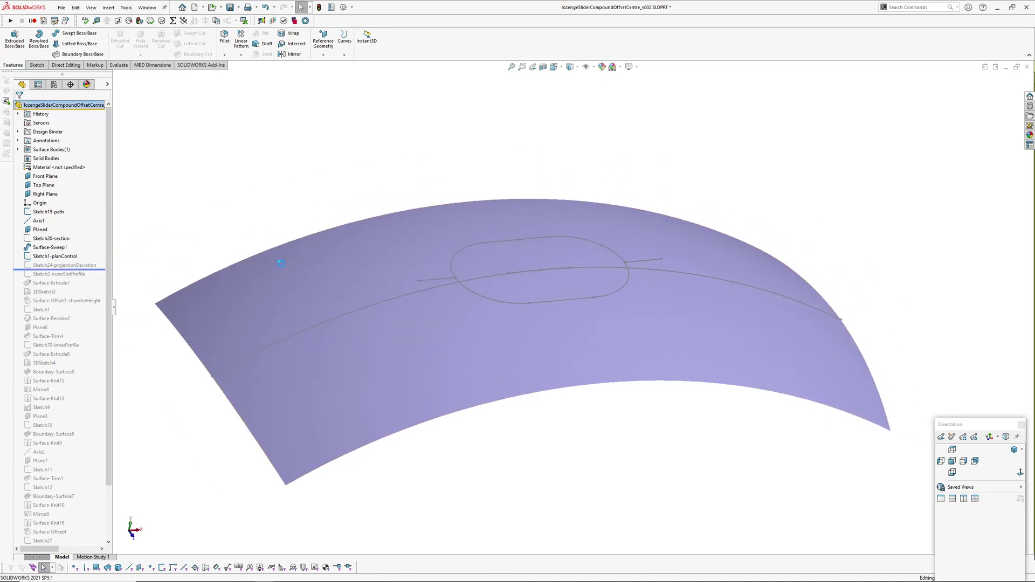
{"action": "scroll", "coordinate": [640, 273], "scroll_direction": "down", "scroll_amount": 2}
{"action": "mouse_move", "coordinate": [640, 273]}
{"action": "middle_mouse_down"}
{"action": "mouse_move", "coordinate": [572, 226]}
{"action": "mouse_move", "coordinate": [573, 194]}
{"action": "mouse_move", "coordinate": [369, 273]}
{"action": "middle_mouse_up"}
{"action": "middle_click_drag", "start_coordinate": [613, 262], "coordinate": [574, 278]}
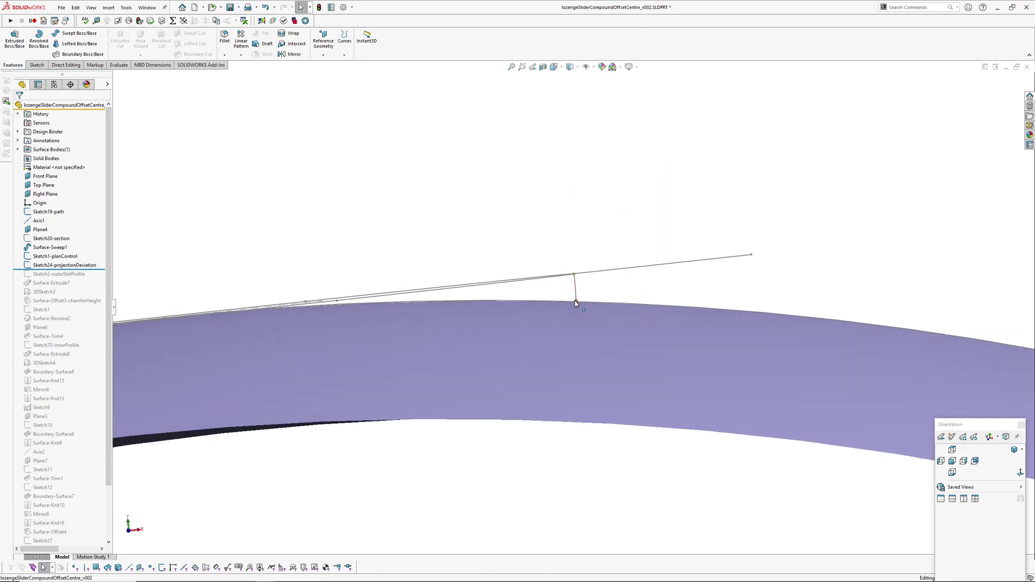
- Measure the distance between the projection deviation line's end on the surface and the plan sketch's slot end point
{"action": "left_click", "coordinate": [574, 287]}
{"action": "left_click", "coordinate": [575, 274], "text": "ctrl"}
{"action": "mouse_move", "coordinate": [575, 275]}
{"action": "middle_mouse_down"}
{"action": "mouse_move", "coordinate": [589, 309]}
{"action": "mouse_move", "coordinate": [586, 262]}
{"action": "middle_mouse_up"}
{"action": "key", "text": "m"}
{"action": "scroll", "coordinate": [589, 281], "scroll_direction": "down", "scroll_amount": 3}
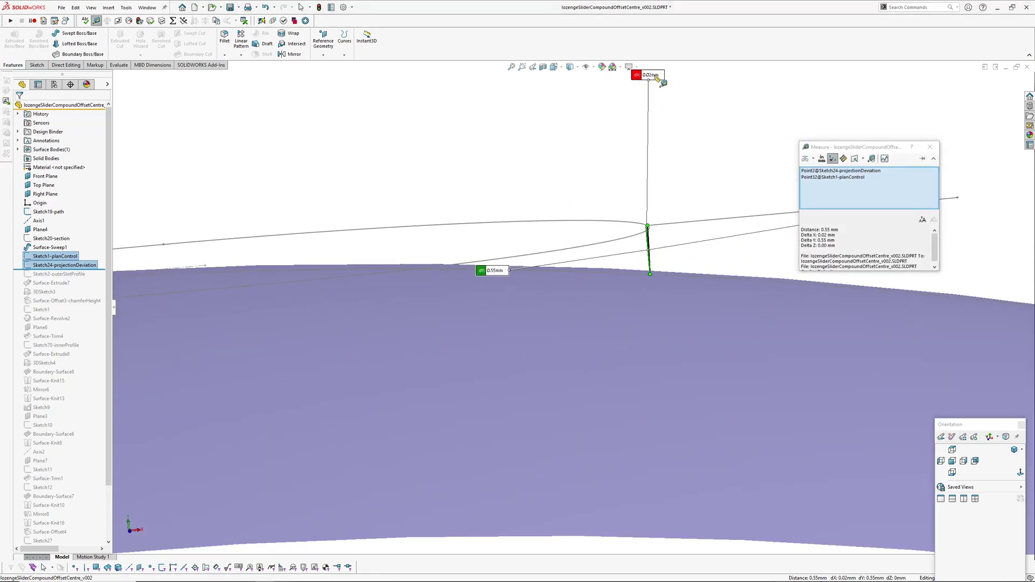
{"action": "left_click", "coordinate": [930, 148]}
- Roll the history forward to include Sketch2-outerSlotProfile and inspect its curve along the slot outline
{"action": "scroll", "coordinate": [605, 274], "scroll_direction": "up", "scroll_amount": 5}
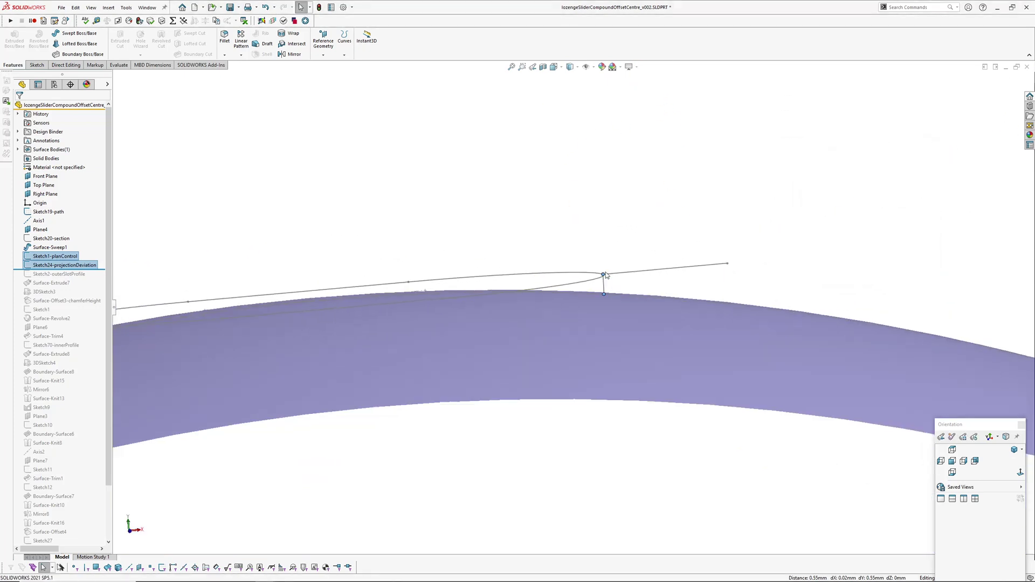
{"action": "mouse_move", "coordinate": [605, 274]}
{"action": "middle_mouse_down", "text": "ctrl"}
{"action": "mouse_move", "coordinate": [649, 236]}
{"action": "mouse_move", "coordinate": [636, 307]}
{"action": "middle_mouse_up", "text": "ctrl"}
{"action": "left_click", "coordinate": [661, 169]}
{"action": "scroll", "coordinate": [614, 243], "scroll_direction": "up", "scroll_amount": 4}
{"action": "mouse_move", "coordinate": [636, 307]}
{"action": "middle_mouse_down", "text": "ctrl"}
{"action": "mouse_move", "coordinate": [665, 299]}
{"action": "mouse_move", "coordinate": [646, 358]}
{"action": "mouse_move", "coordinate": [620, 318]}
{"action": "middle_mouse_up", "text": "ctrl"}
{"action": "scroll", "coordinate": [665, 299], "scroll_direction": "up", "scroll_amount": 2}
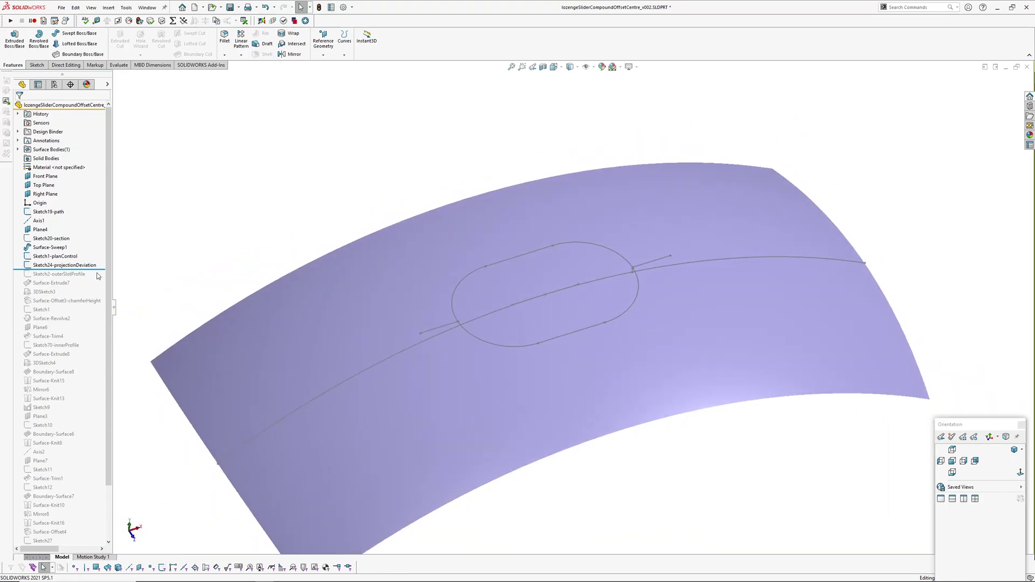
{"action": "left_click_drag", "start_coordinate": [97, 269], "coordinate": [97, 278]}
{"action": "mouse_move", "coordinate": [499, 253]}
{"action": "middle_mouse_down"}
{"action": "mouse_move", "coordinate": [464, 240]}
{"action": "mouse_move", "coordinate": [476, 364]}
{"action": "middle_mouse_up"}
{"action": "scroll", "coordinate": [569, 368], "scroll_direction": "down", "scroll_amount": 4}
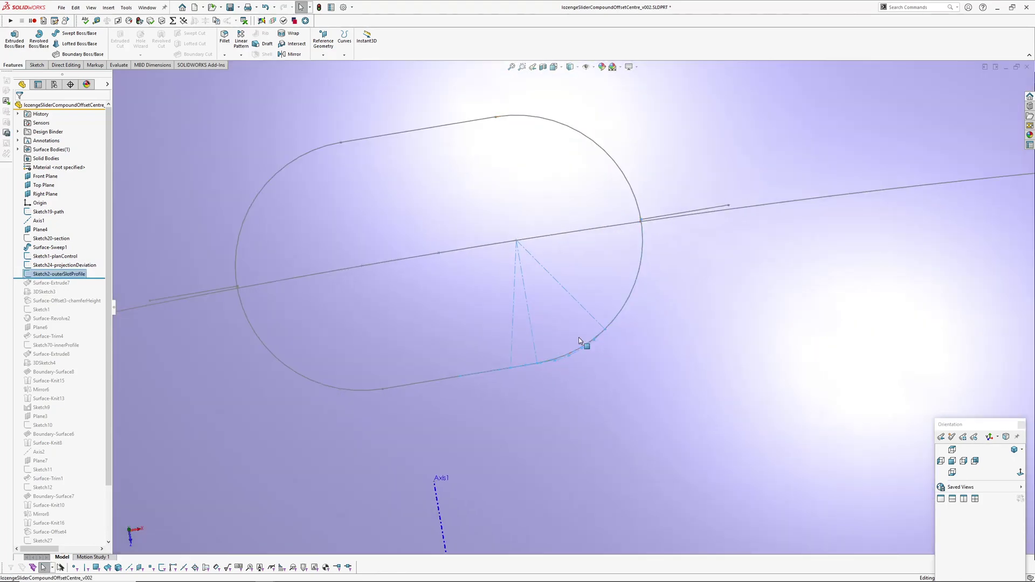
- Display the dimensions of Sketch2-outerSlotProfile and examine its angle construction lines along the slot outline
{"action": "middle_click_drag", "start_coordinate": [579, 338], "coordinate": [558, 294]}
{"action": "left_click", "coordinate": [60, 267]}
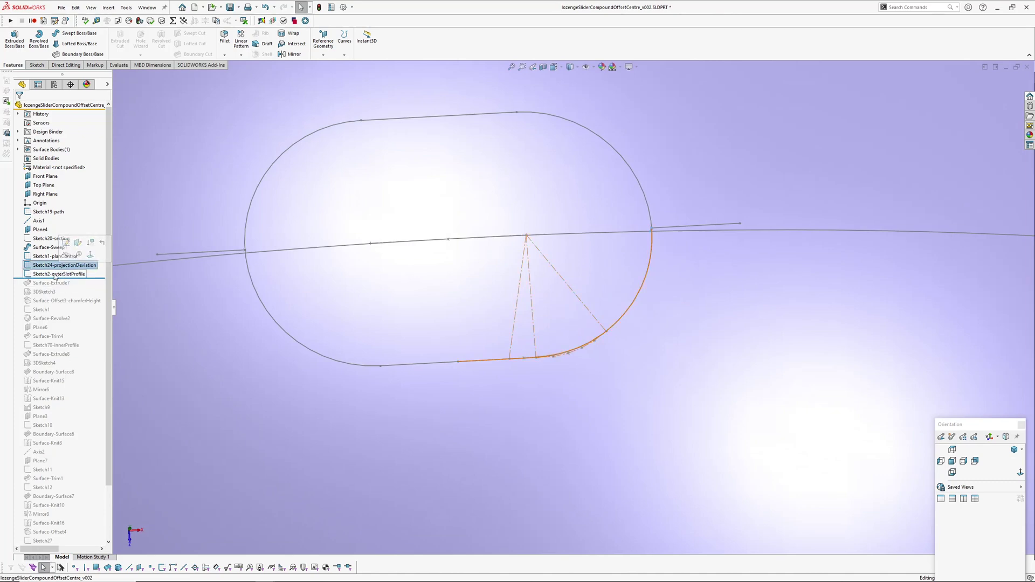
{"action": "double_click", "coordinate": [56, 274]}
{"action": "scroll", "coordinate": [573, 306], "scroll_direction": "up", "scroll_amount": 2}
{"action": "scroll", "coordinate": [514, 339], "scroll_direction": "up", "scroll_amount": 2}
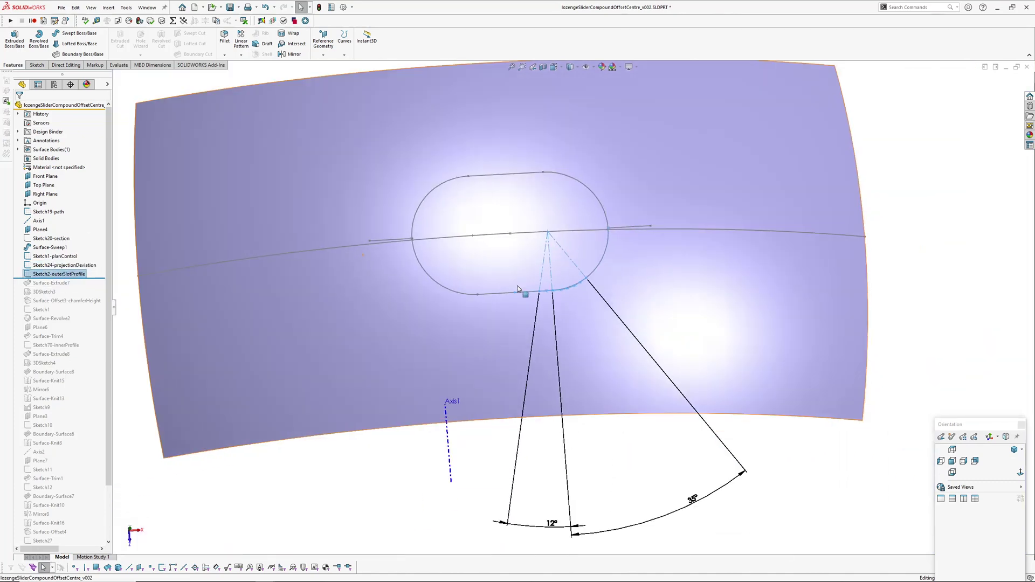
{"action": "scroll", "coordinate": [564, 319], "scroll_direction": "down", "scroll_amount": 5}
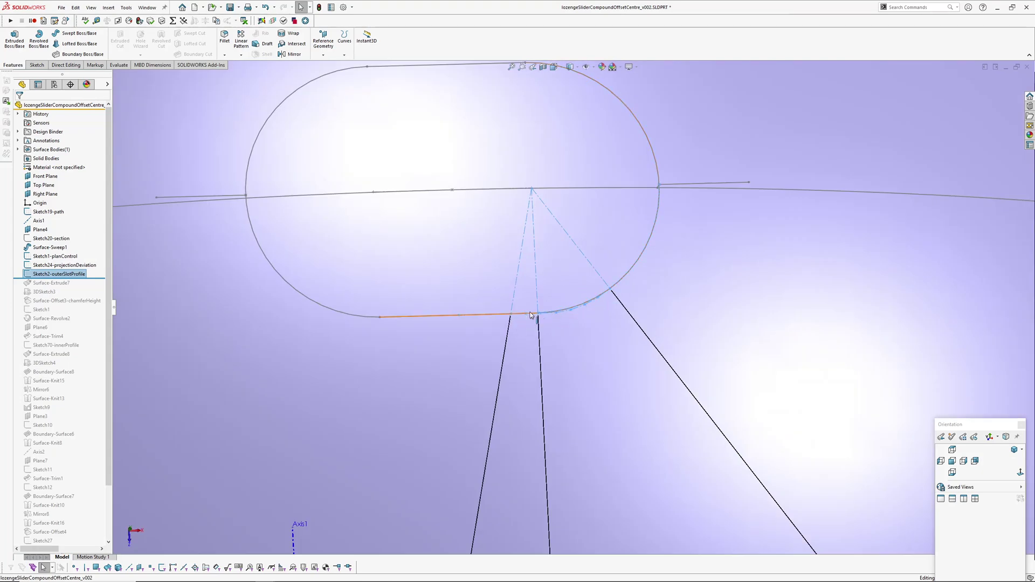
{"action": "mouse_move", "coordinate": [603, 291]}
{"action": "middle_mouse_down"}
{"action": "mouse_move", "coordinate": [607, 258]}
{"action": "mouse_move", "coordinate": [646, 256]}
{"action": "middle_mouse_up"}
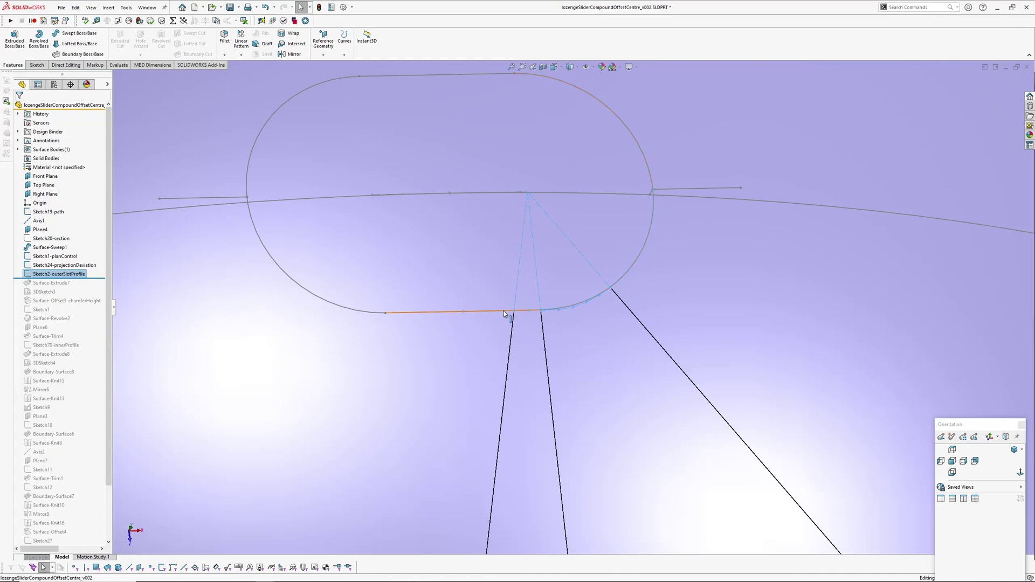
{"action": "middle_click_drag", "start_coordinate": [547, 334], "coordinate": [535, 351]}
{"action": "scroll", "coordinate": [629, 284], "scroll_direction": "up", "scroll_amount": 5}
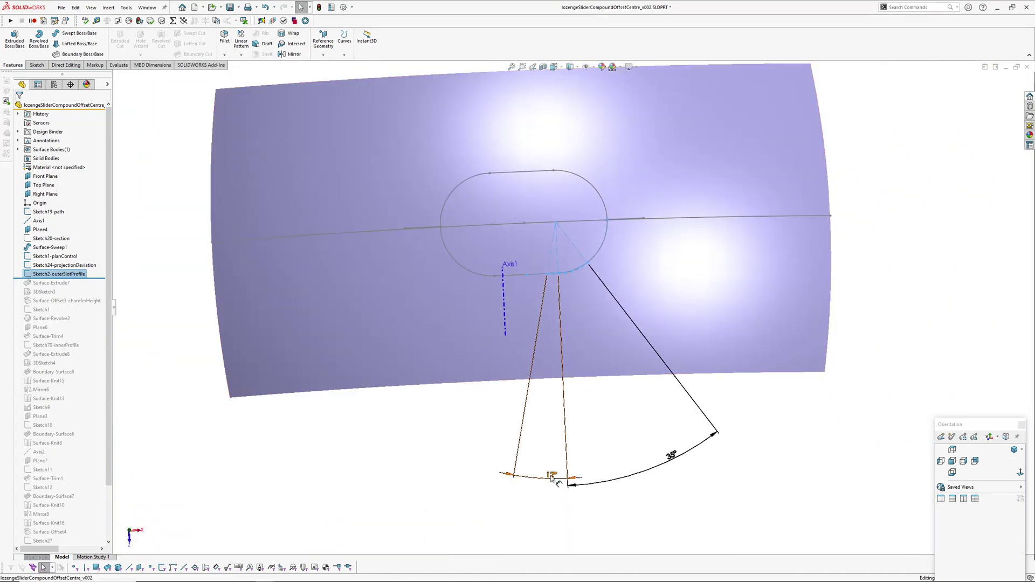
- Move the outer slot profile's two angle dimensions closer to the slot outline so they sit over the swept surface
{"action": "left_click_drag", "start_coordinate": [552, 479], "coordinate": [550, 369]}
{"action": "left_click_drag", "start_coordinate": [671, 456], "coordinate": [626, 367]}
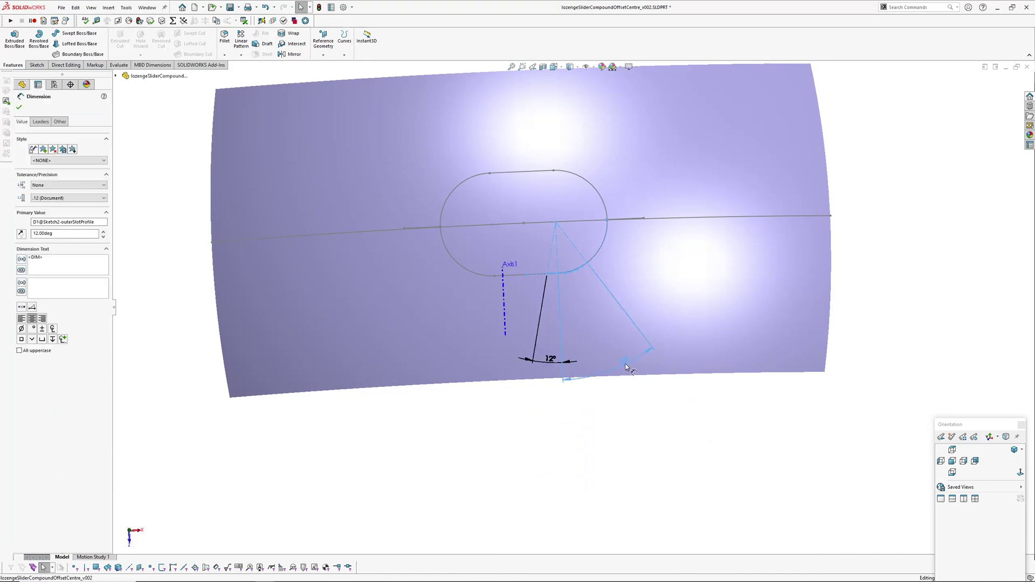
{"action": "scroll", "coordinate": [609, 359], "scroll_direction": "down", "scroll_amount": 4}
{"action": "mouse_move", "coordinate": [601, 351]}
{"action": "middle_mouse_down", "text": "ctrl"}
{"action": "mouse_move", "coordinate": [619, 392]}
{"action": "mouse_move", "coordinate": [626, 318]}
{"action": "mouse_move", "coordinate": [610, 339]}
{"action": "middle_mouse_up", "text": "ctrl"}
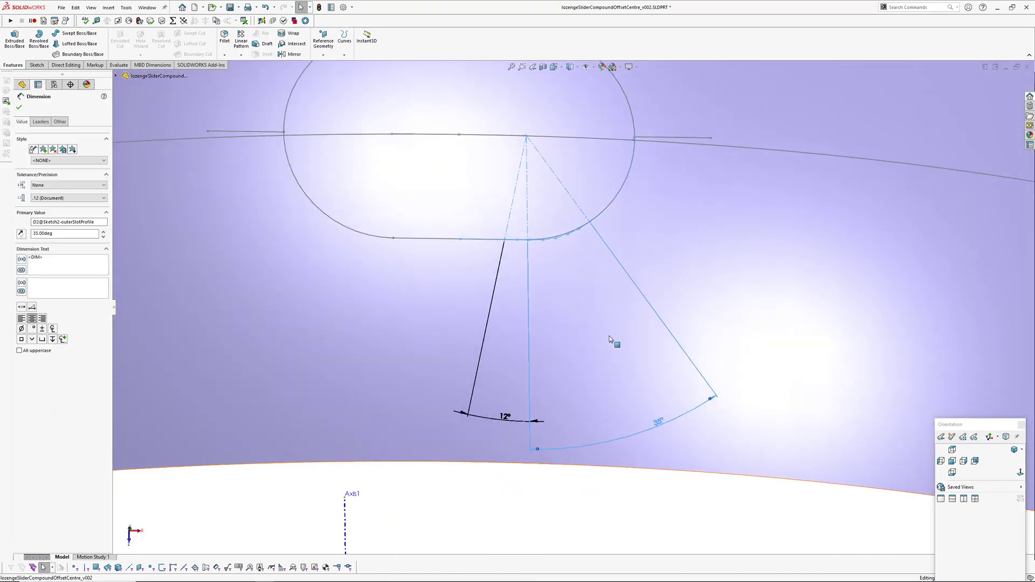
- Roll the history forward to include Surface-Extrude7 and 3DSketch3 and inspect the curve lying on the swept surface
{"action": "left_click_drag", "start_coordinate": [91, 278], "coordinate": [91, 286]}
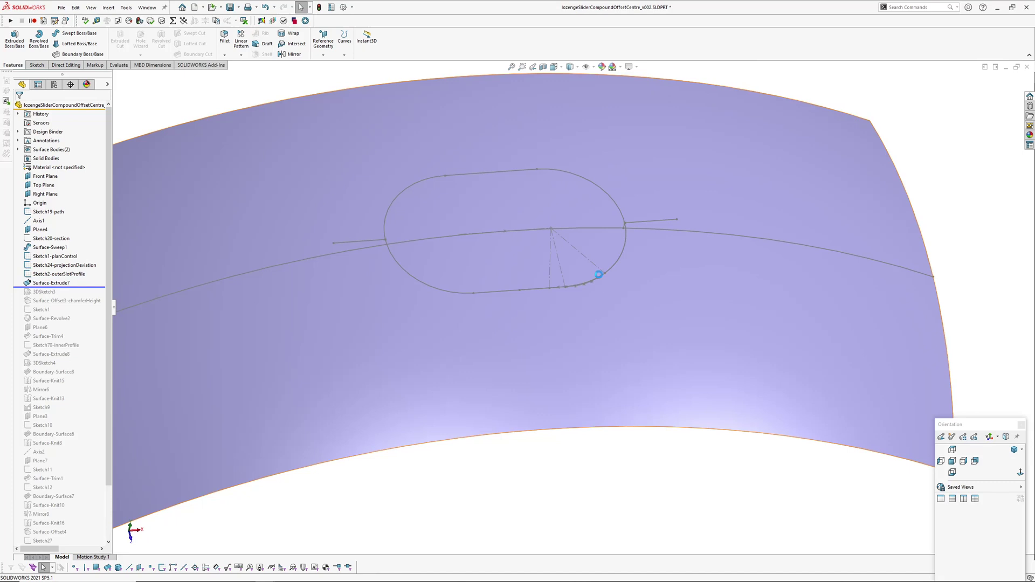
{"action": "scroll", "coordinate": [600, 274], "scroll_direction": "down", "scroll_amount": 3}
{"action": "middle_click_drag", "start_coordinate": [600, 275], "coordinate": [566, 229]}
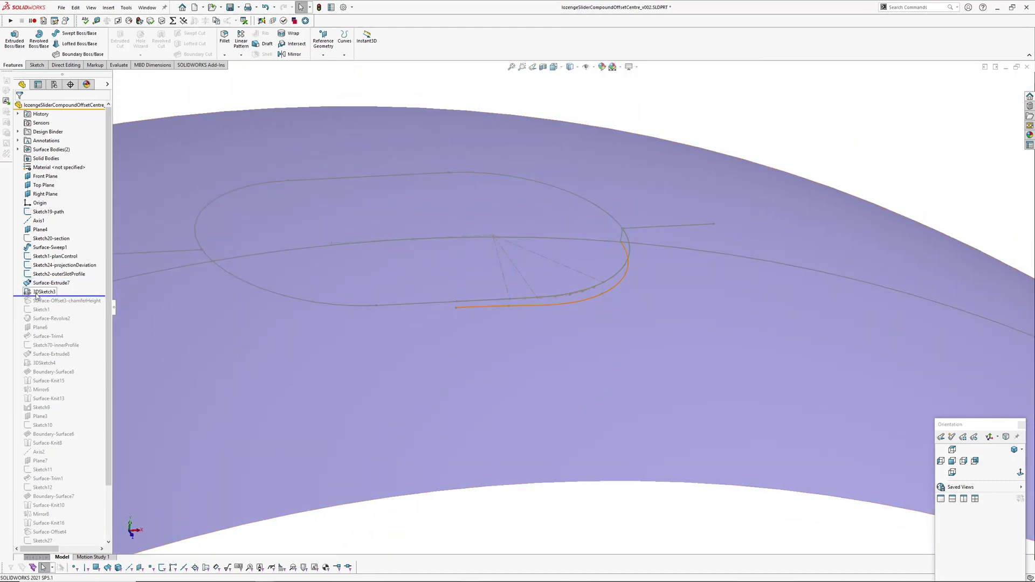
{"action": "left_click", "coordinate": [63, 291]}
{"action": "scroll", "coordinate": [656, 338], "scroll_direction": "down", "scroll_amount": 3}
{"action": "left_click", "coordinate": [630, 359]}
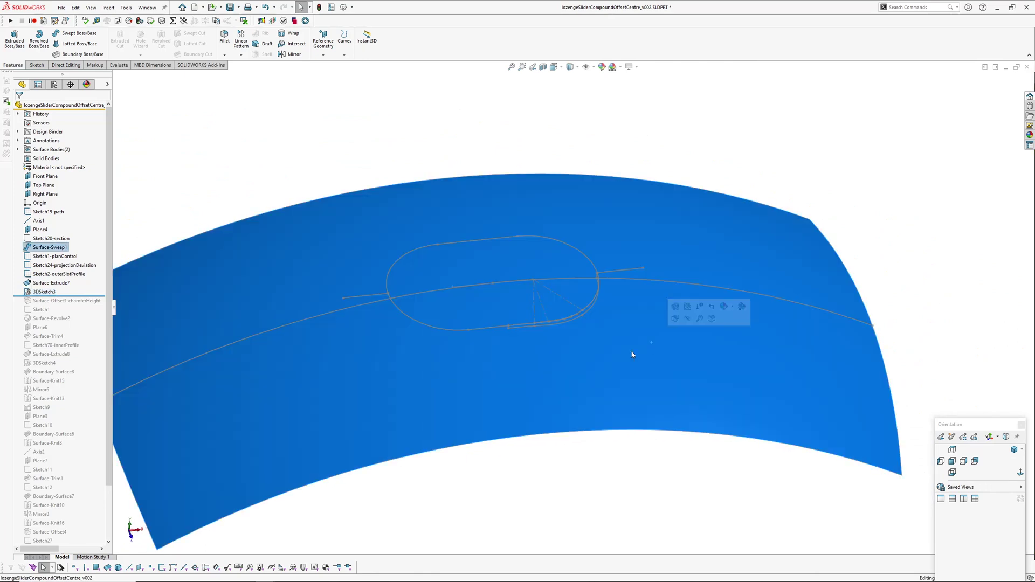
{"action": "scroll", "coordinate": [608, 446], "scroll_direction": "up", "scroll_amount": 2}
- Roll the history forward to include Surface-Offset3-chamferHeight, show the offset surface and display its offset dimension
{"action": "left_click_drag", "start_coordinate": [71, 296], "coordinate": [70, 305]}
{"action": "left_click", "coordinate": [71, 303]}
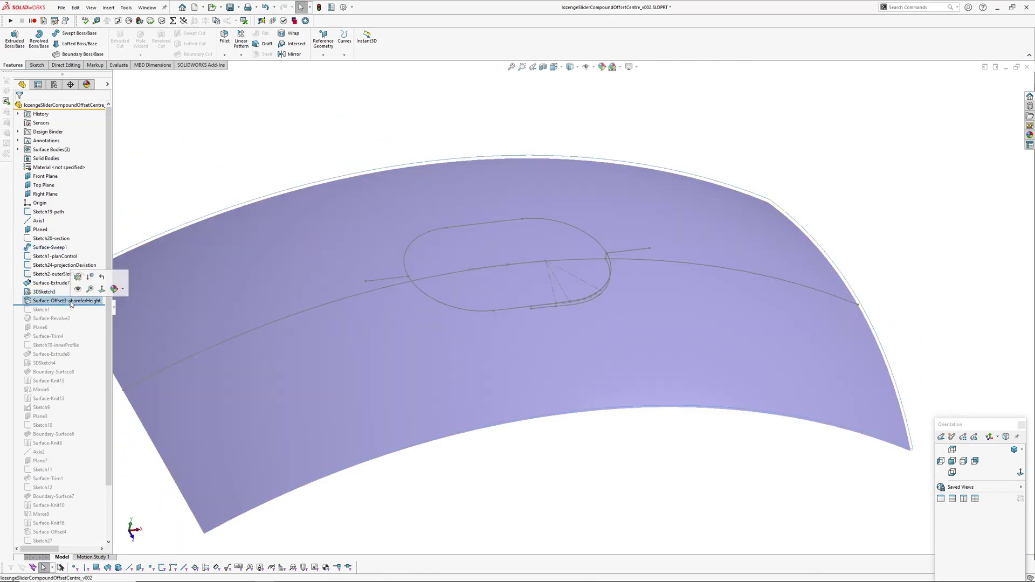
{"action": "left_click", "coordinate": [78, 290]}
{"action": "left_click", "coordinate": [266, 139]}
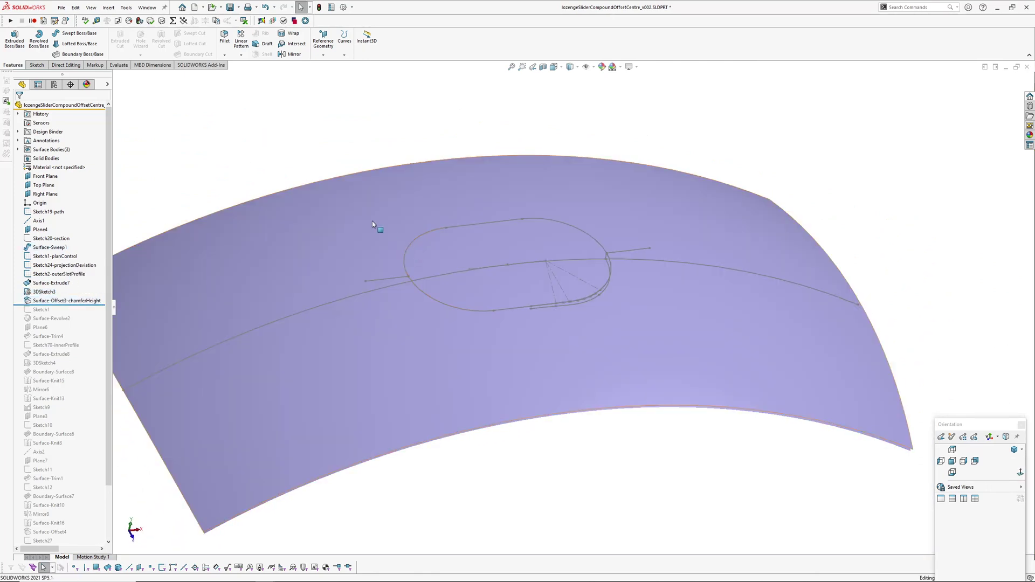
{"action": "double_click", "coordinate": [373, 222]}
{"action": "middle_click_drag", "start_coordinate": [440, 308], "coordinate": [434, 259]}
{"action": "scroll", "coordinate": [507, 256], "scroll_direction": "down", "scroll_amount": 4}
{"action": "scroll", "coordinate": [542, 277], "scroll_direction": "up", "scroll_amount": 3}
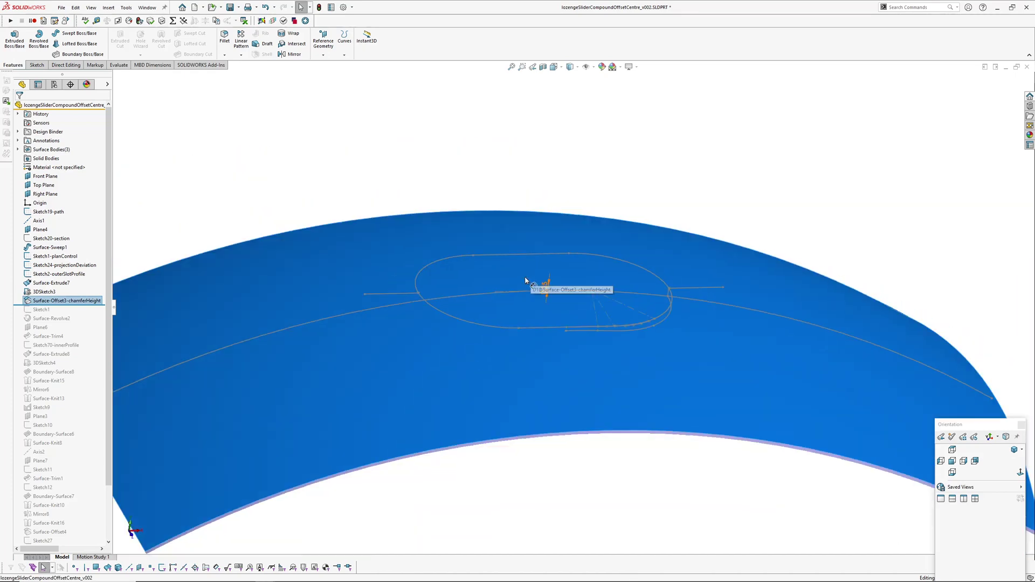
- Select the chamfer-height offset surface and hide it
{"action": "middle_click_drag", "start_coordinate": [399, 156], "coordinate": [399, 178], "text": "ctrl"}
{"action": "left_click", "coordinate": [400, 178]}
{"action": "left_click", "coordinate": [371, 265]}
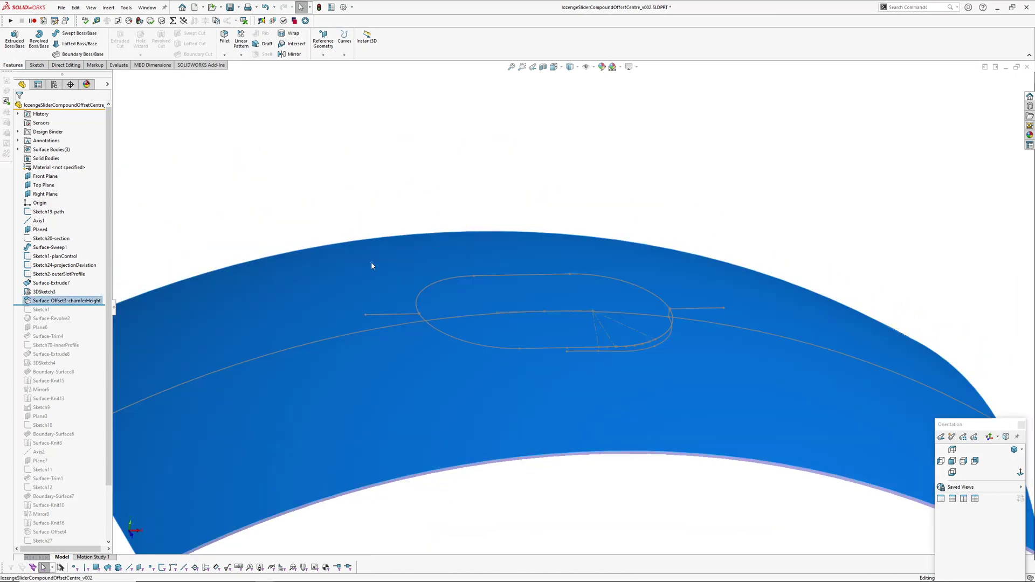
{"action": "key", "text": "Tab"}
{"action": "middle_click_drag", "start_coordinate": [376, 247], "coordinate": [380, 218], "text": "ctrl"}
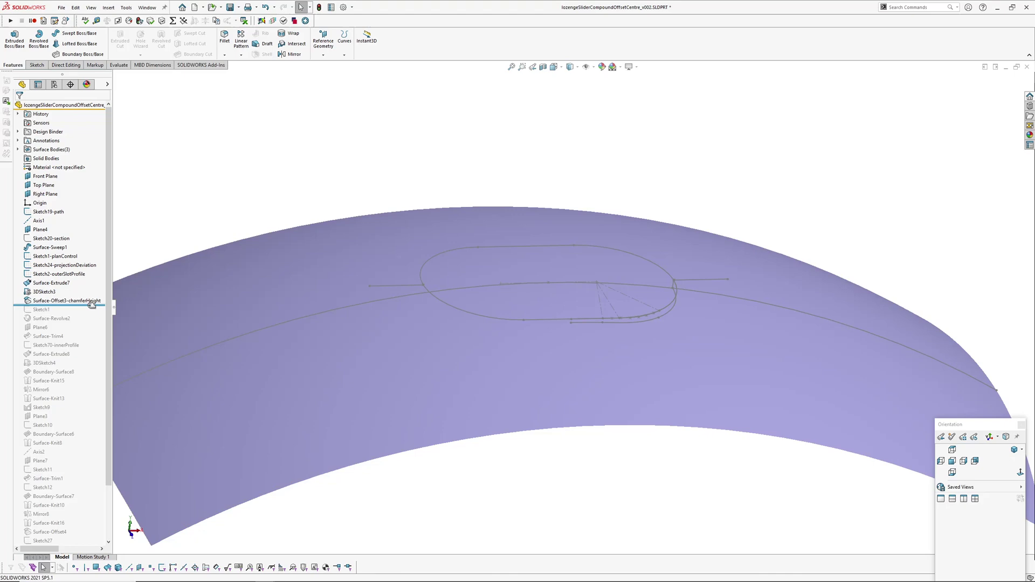
- Roll the history forward to include Sketch1, hide the swept surface and inspect the chamfer section profile beside the slot outline
{"action": "left_click_drag", "start_coordinate": [91, 304], "coordinate": [92, 313]}
{"action": "scroll", "coordinate": [586, 327], "scroll_direction": "down", "scroll_amount": 5}
{"action": "mouse_move", "coordinate": [585, 327]}
{"action": "middle_mouse_down"}
{"action": "mouse_move", "coordinate": [478, 286]}
{"action": "mouse_move", "coordinate": [583, 306]}
{"action": "mouse_move", "coordinate": [561, 307]}
{"action": "middle_mouse_up"}
{"action": "key", "text": "Tab"}
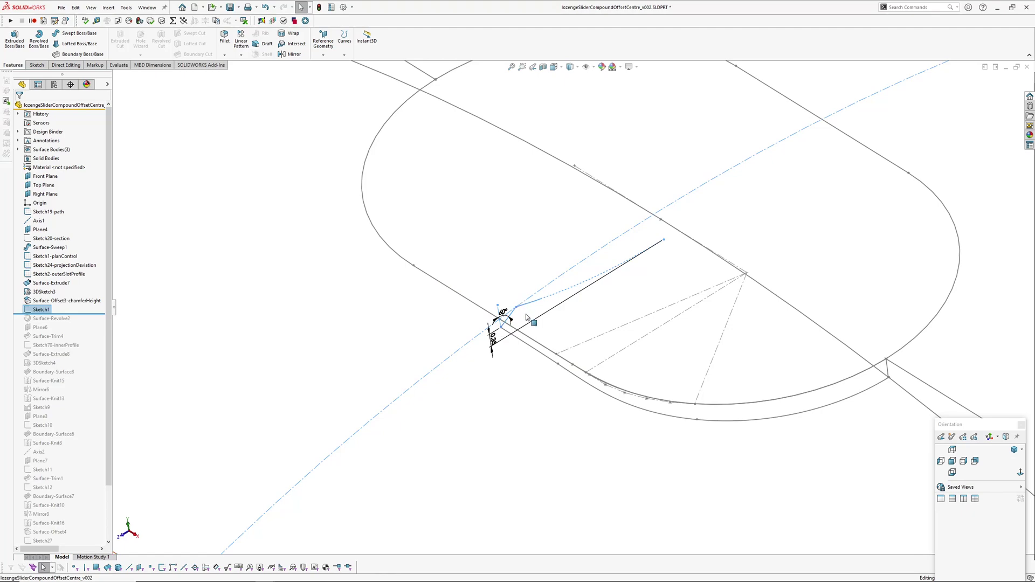
{"action": "middle_click_drag", "start_coordinate": [605, 287], "coordinate": [580, 275]}
{"action": "scroll", "coordinate": [511, 305], "scroll_direction": "down", "scroll_amount": 2}
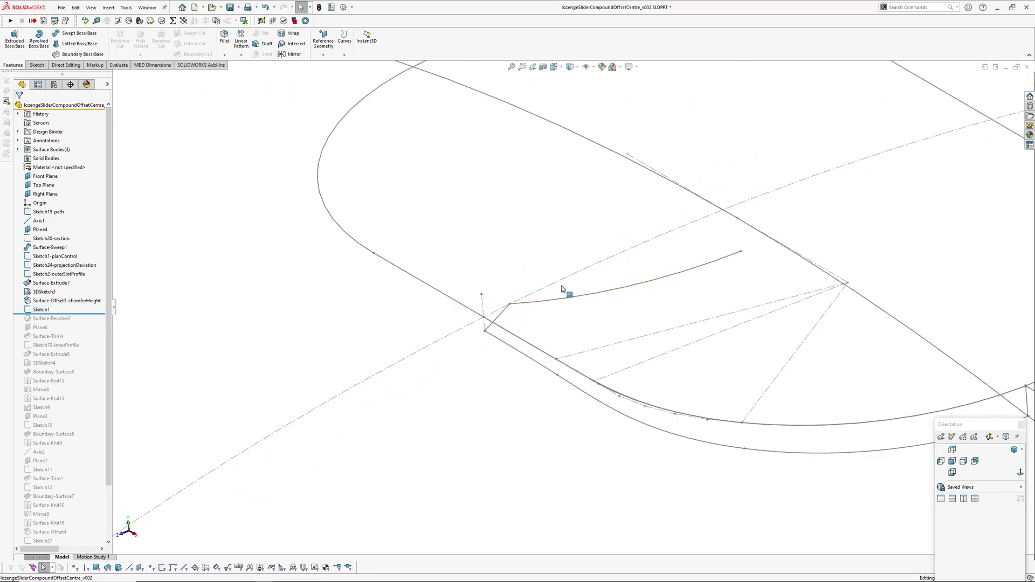
{"action": "scroll", "coordinate": [539, 274], "scroll_direction": "up", "scroll_amount": 4}
{"action": "scroll", "coordinate": [512, 286], "scroll_direction": "down", "scroll_amount": 3}
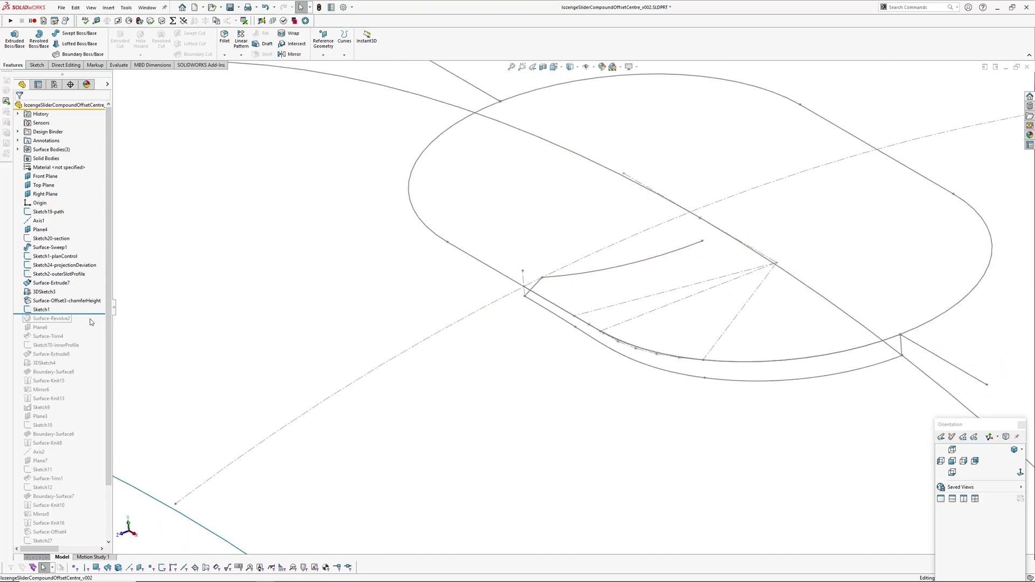
- Roll the history forward to include Surface-Revolve2, show the swept surface and view the revolved strip on the slot's straight side
{"action": "left_click_drag", "start_coordinate": [89, 315], "coordinate": [90, 322]}
{"action": "scroll", "coordinate": [570, 301], "scroll_direction": "down", "scroll_amount": 2}
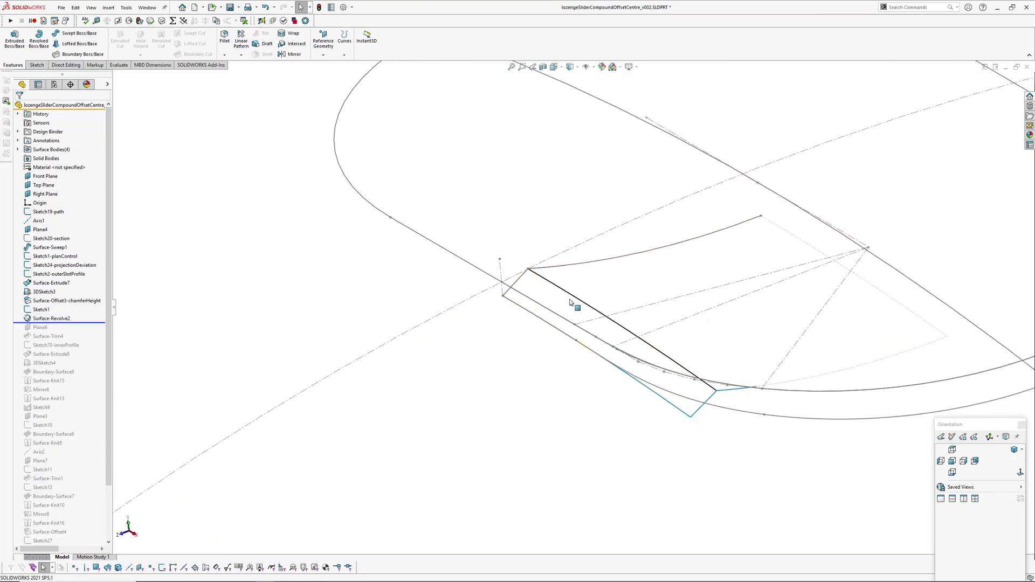
{"action": "mouse_move", "coordinate": [570, 300]}
{"action": "middle_mouse_down"}
{"action": "mouse_move", "coordinate": [586, 276]}
{"action": "mouse_move", "coordinate": [584, 189]}
{"action": "mouse_move", "coordinate": [575, 219]}
{"action": "mouse_move", "coordinate": [619, 355]}
{"action": "mouse_move", "coordinate": [609, 345]}
{"action": "middle_mouse_up"}
{"action": "key", "text": "2"}
{"action": "scroll", "coordinate": [575, 305], "scroll_direction": "up", "scroll_amount": 2}
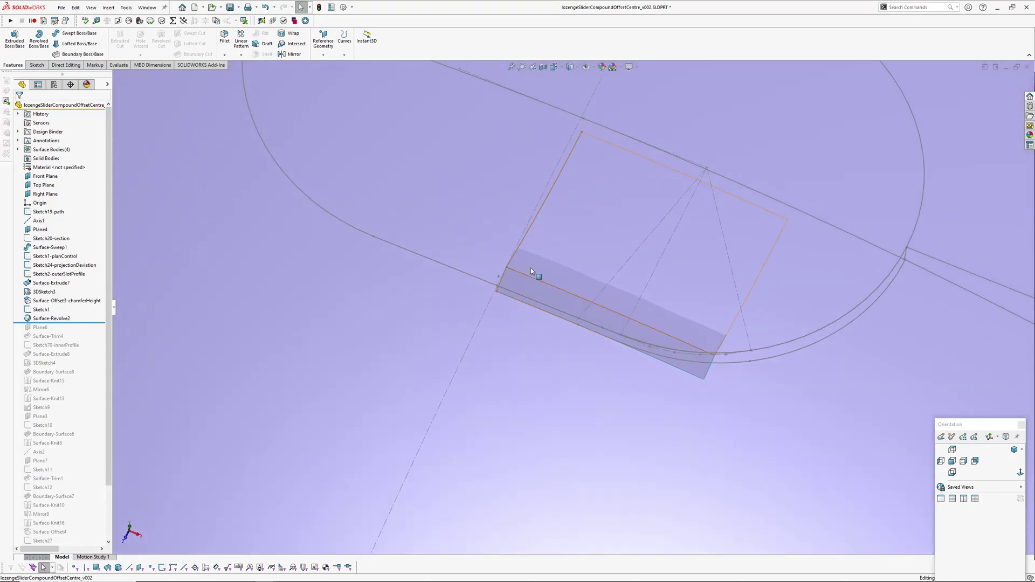
{"action": "scroll", "coordinate": [524, 259], "scroll_direction": "up", "scroll_amount": 8}
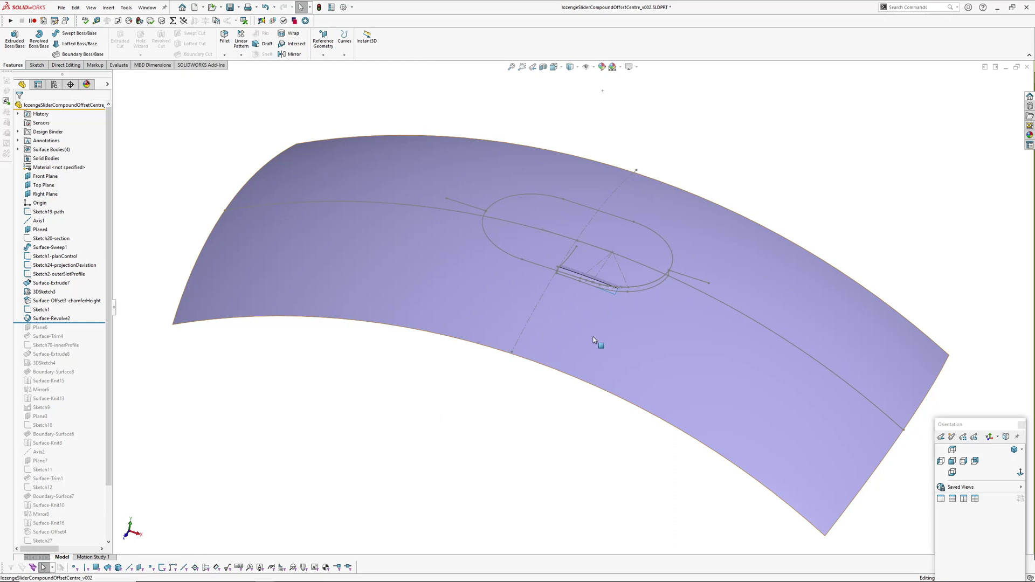
- Select the swept surface and view its position relative to Axis1
{"action": "left_click", "coordinate": [593, 339]}
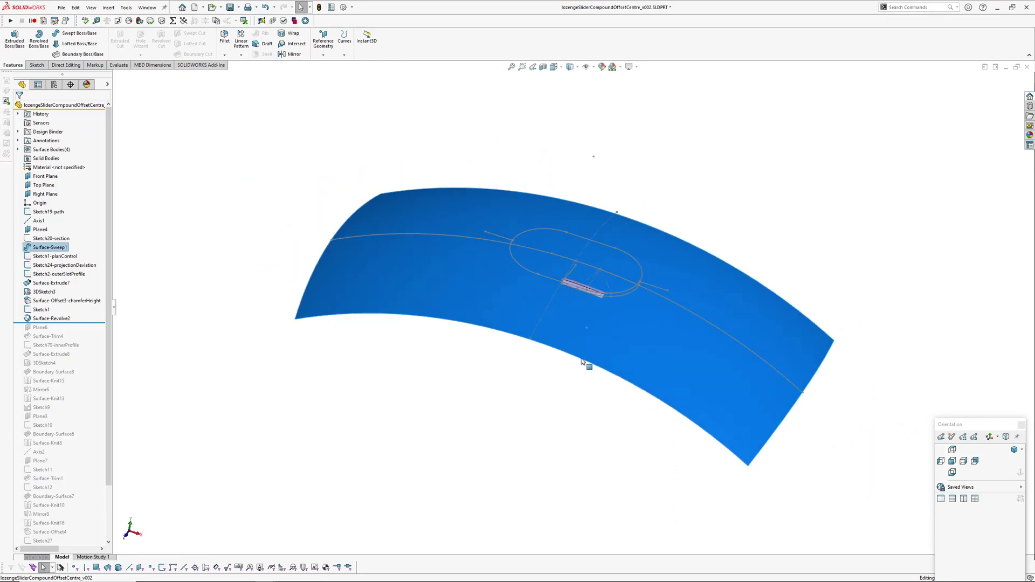
{"action": "scroll", "coordinate": [584, 363], "scroll_direction": "up", "scroll_amount": 5}
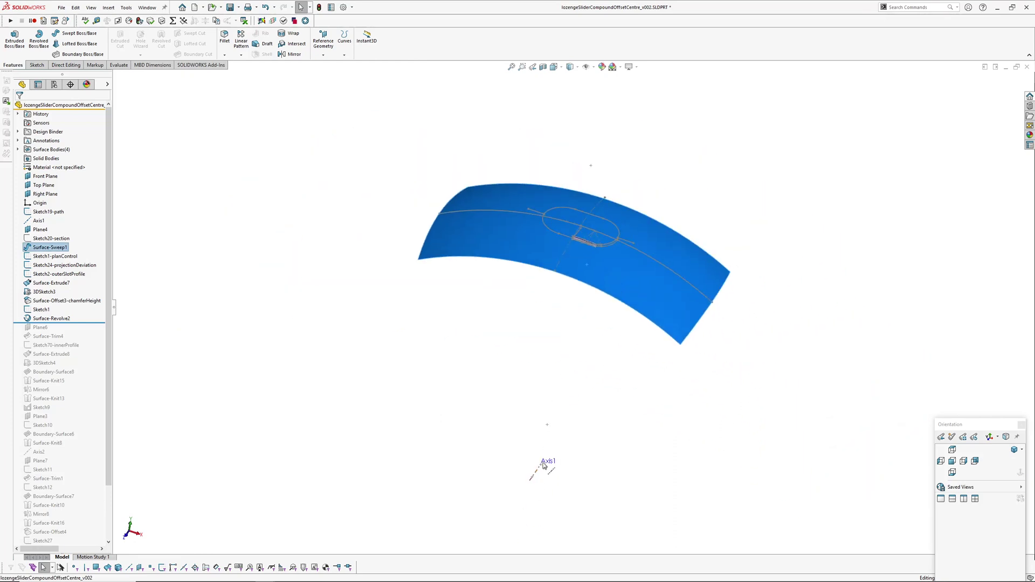
{"action": "scroll", "coordinate": [541, 410], "scroll_direction": "down", "scroll_amount": 5}
{"action": "middle_click_drag", "start_coordinate": [545, 389], "coordinate": [575, 254]}
{"action": "middle_click_drag", "start_coordinate": [760, 80], "coordinate": [729, 313], "text": "ctrl"}
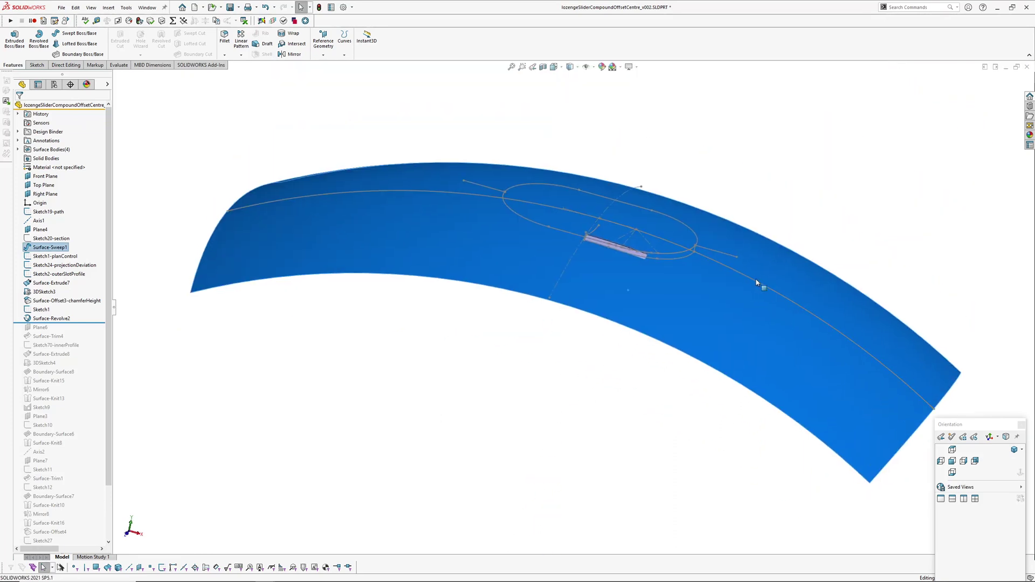
{"action": "key", "text": "Escape"}
- Roll the history forward to include Plane6 and Surface-Trim4 and inspect the trimmed strip's end vertex on the slot curve
{"action": "scroll", "coordinate": [562, 351], "scroll_direction": "down", "scroll_amount": 5}
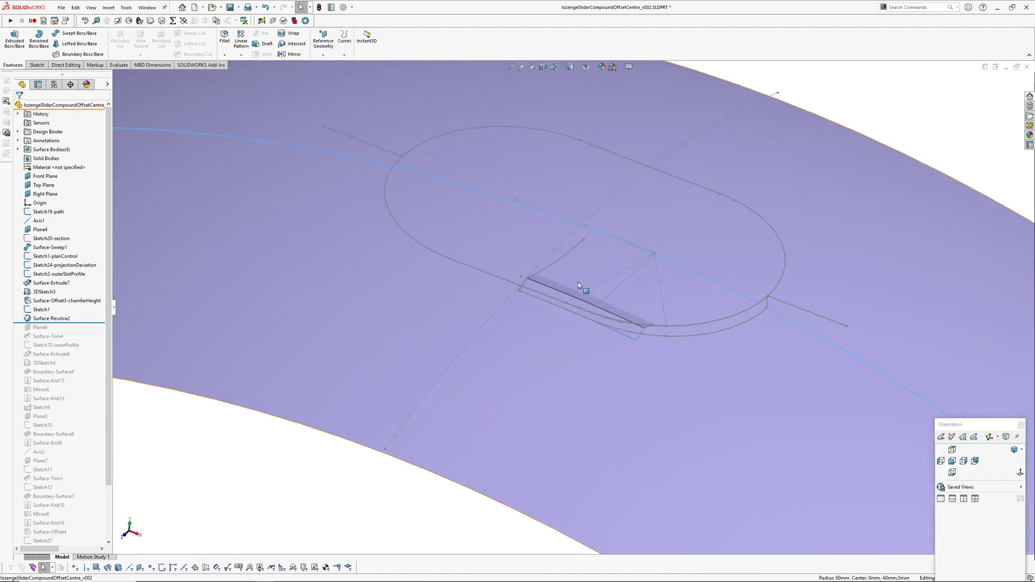
{"action": "middle_click_drag", "start_coordinate": [578, 282], "coordinate": [583, 309]}
{"action": "left_click_drag", "start_coordinate": [84, 321], "coordinate": [85, 339]}
{"action": "scroll", "coordinate": [580, 316], "scroll_direction": "down", "scroll_amount": 3}
{"action": "scroll", "coordinate": [547, 272], "scroll_direction": "down", "scroll_amount": 4}
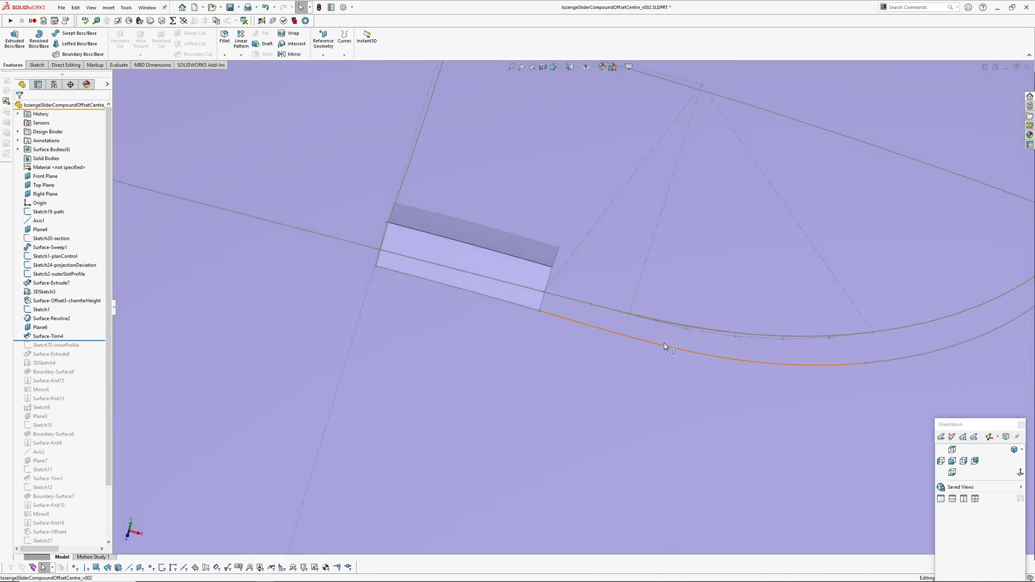
{"action": "left_click", "coordinate": [540, 312]}
{"action": "middle_click_drag", "start_coordinate": [542, 319], "coordinate": [552, 271]}
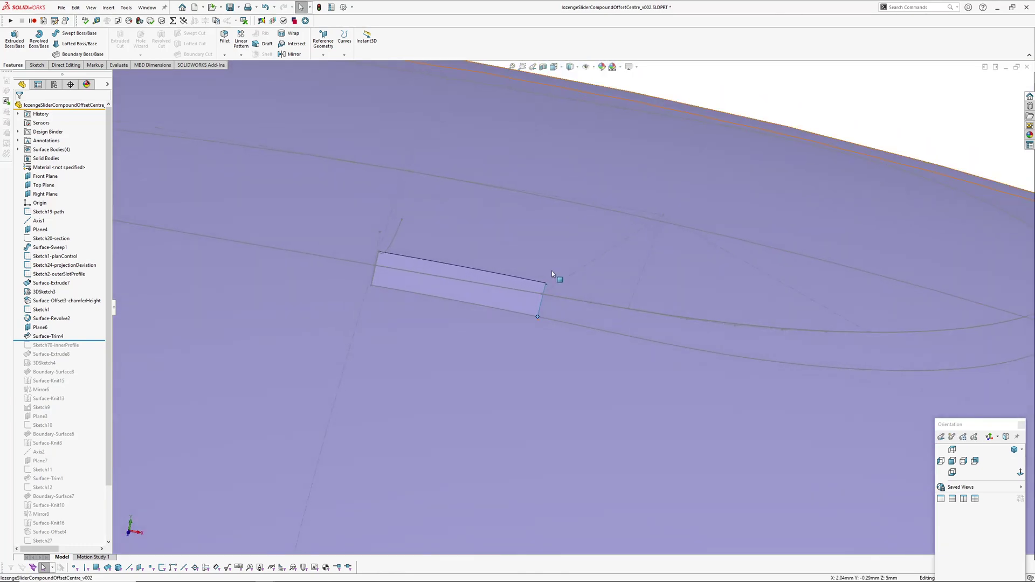
- Select Plane6 and view it edge-on where it crosses the swept surface at the trimmed strip's end
{"action": "middle_click_drag", "start_coordinate": [542, 316], "coordinate": [564, 276]}
{"action": "left_click", "coordinate": [47, 327]}
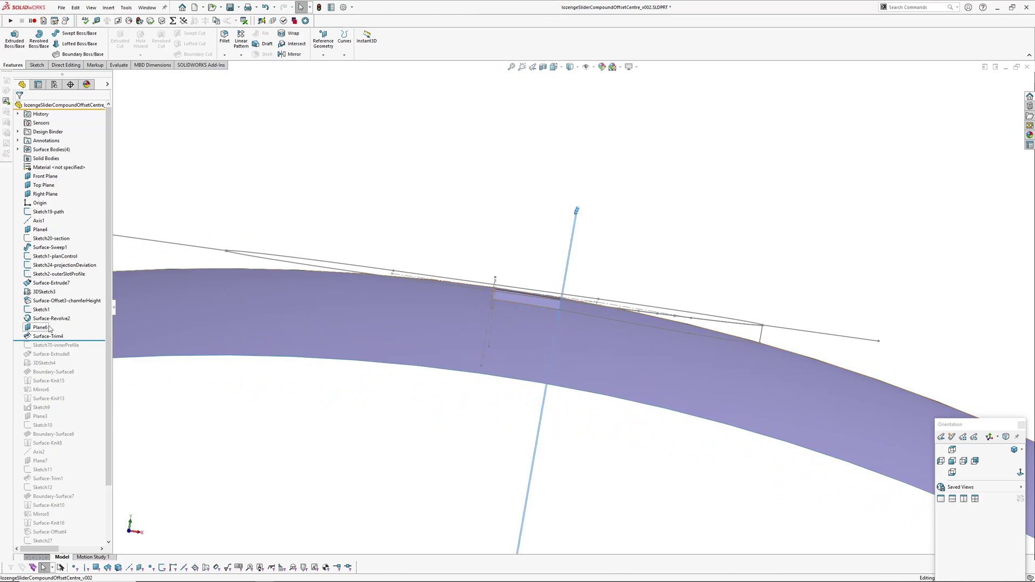
{"action": "scroll", "coordinate": [563, 350], "scroll_direction": "up", "scroll_amount": 5}
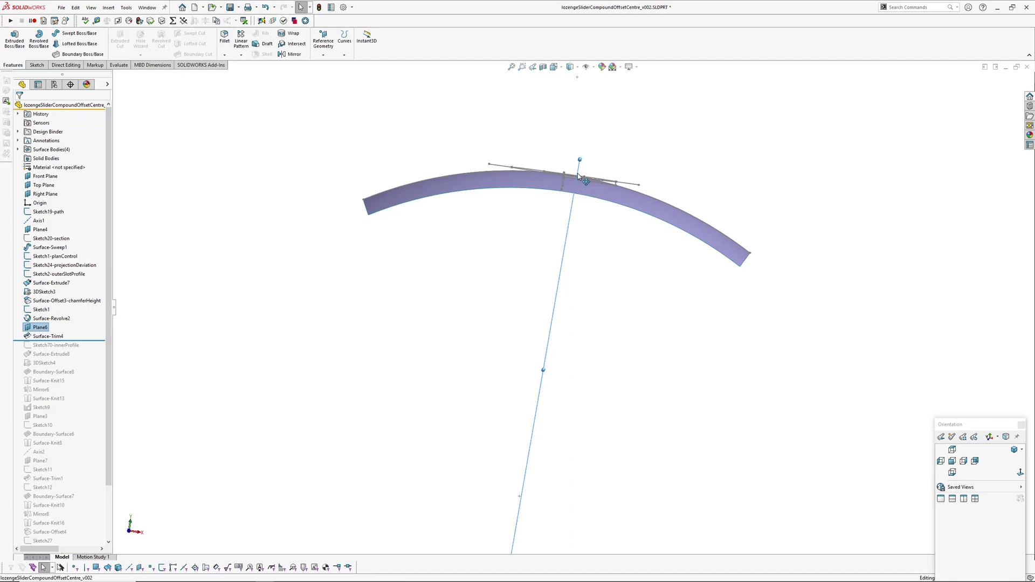
{"action": "scroll", "coordinate": [577, 173], "scroll_direction": "down", "scroll_amount": 10}
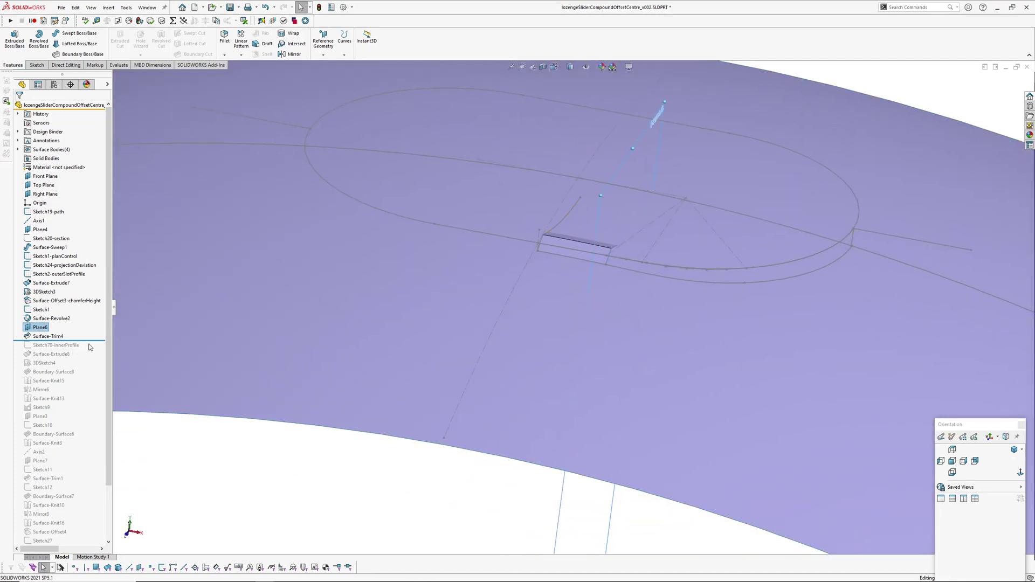
- Roll the history forward to include Sketch70-innerProfile and inspect its curve inside the slot outline with the swept surface hidden
{"action": "left_click_drag", "start_coordinate": [95, 340], "coordinate": [95, 349]}
{"action": "scroll", "coordinate": [567, 306], "scroll_direction": "up", "scroll_amount": 3}
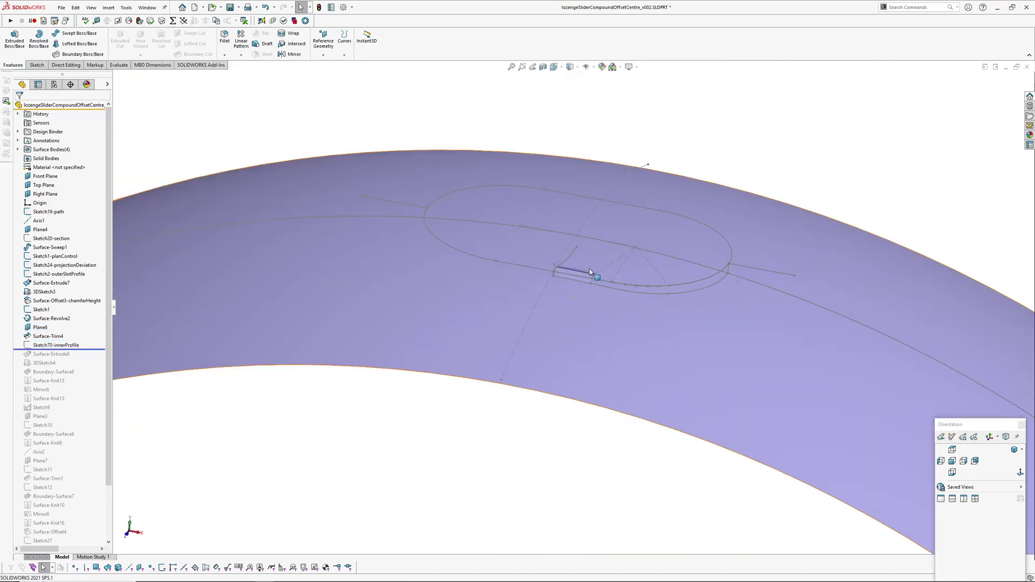
{"action": "left_click", "coordinate": [76, 345]}
{"action": "scroll", "coordinate": [563, 292], "scroll_direction": "down", "scroll_amount": 6}
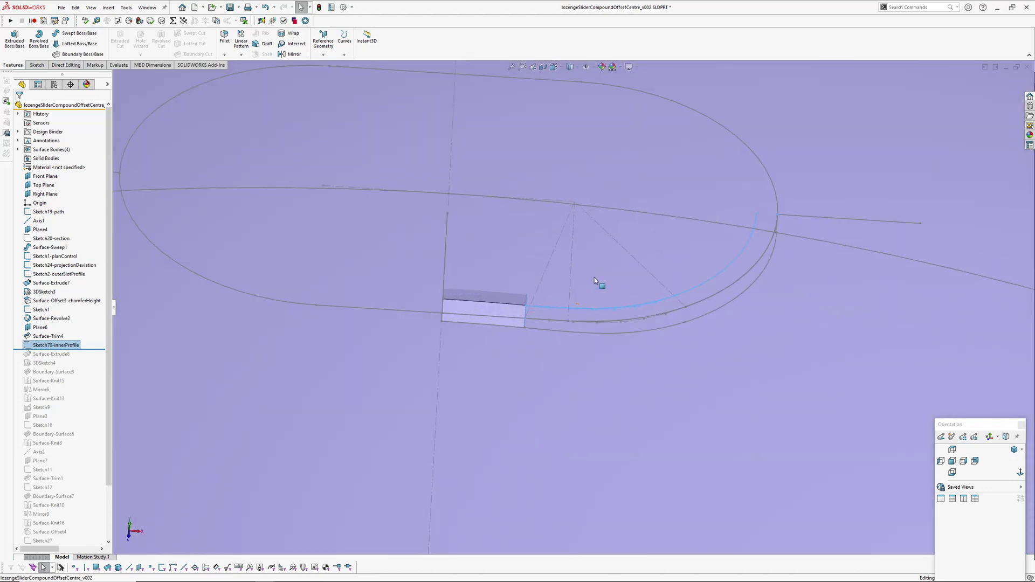
{"action": "mouse_move", "coordinate": [594, 277]}
{"action": "middle_mouse_down", "text": "ctrl"}
{"action": "mouse_move", "coordinate": [573, 284]}
{"action": "mouse_move", "coordinate": [560, 334]}
{"action": "middle_mouse_up", "text": "ctrl"}
{"action": "key", "text": "h"}
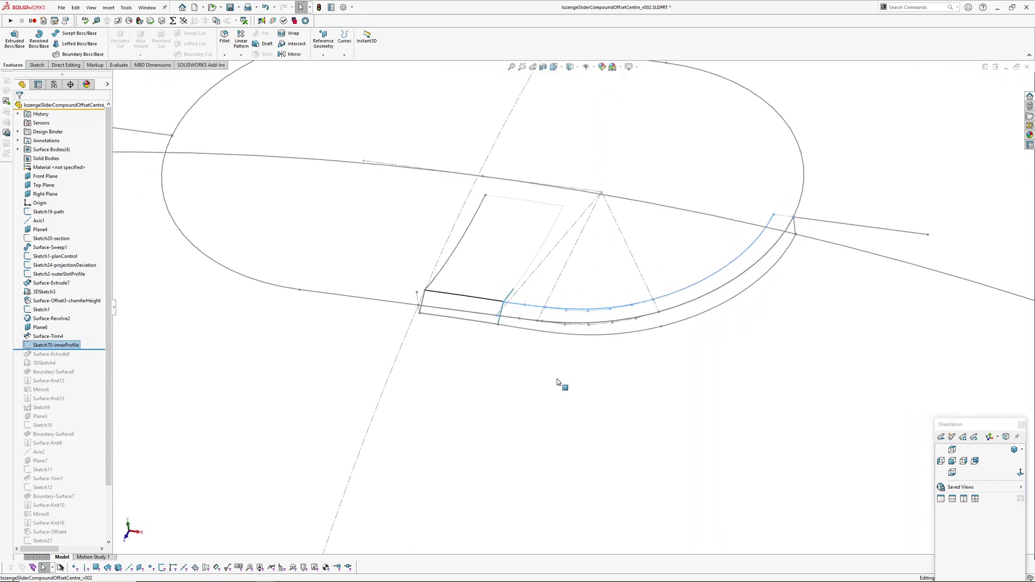
{"action": "key", "text": "Escape"}
- Roll the history forward to include Surface-Extrude8 and 3DSketch4, then select the 3D sketch to inspect its inner curve
{"action": "left_click", "coordinate": [88, 347]}
{"action": "left_click_drag", "start_coordinate": [96, 349], "coordinate": [89, 368]}
{"action": "left_click", "coordinate": [44, 362]}
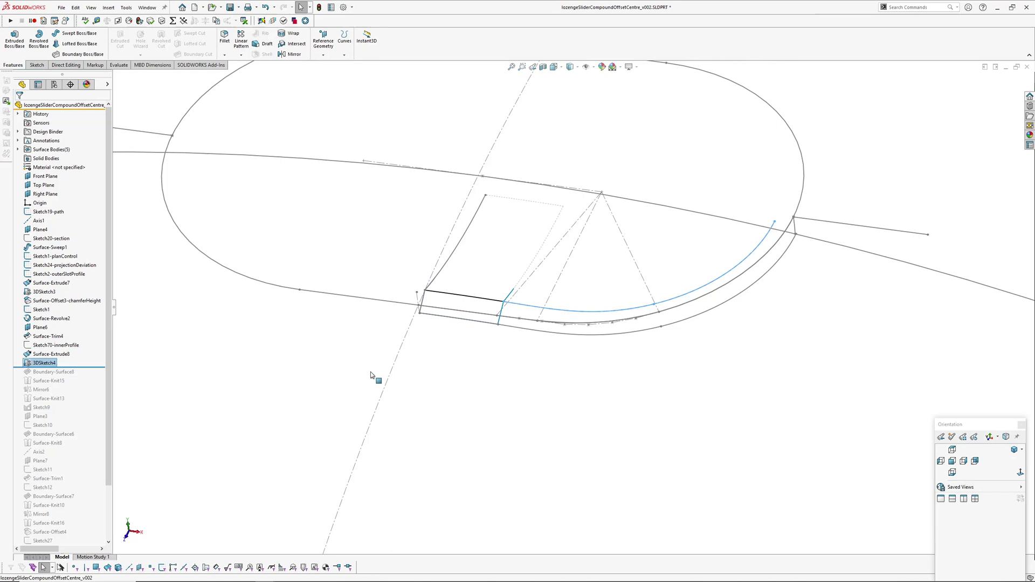
{"action": "scroll", "coordinate": [562, 353], "scroll_direction": "up", "scroll_amount": 2}
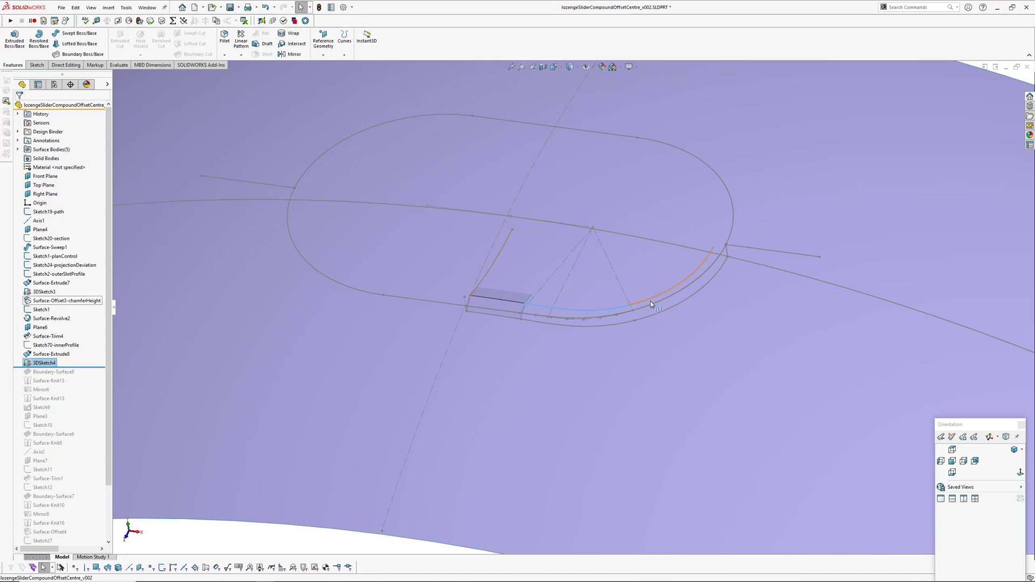
- Roll the history forward to include Surface-Knit13 and Sketch9, then Boundary-Surface6, and inspect the rim, centre curve and recess floor
{"action": "mouse_move", "coordinate": [75, 368]}
{"action": "left_mouse_down"}
{"action": "mouse_move", "coordinate": [61, 381]}
{"action": "mouse_move", "coordinate": [79, 411]}
{"action": "left_mouse_up"}
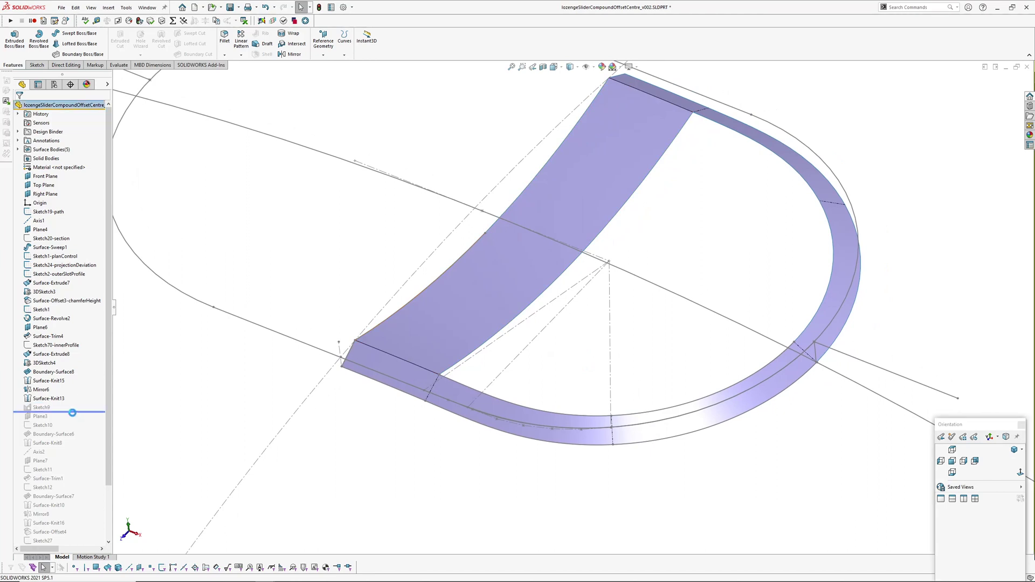
{"action": "middle_click_drag", "start_coordinate": [582, 337], "coordinate": [802, 349]}
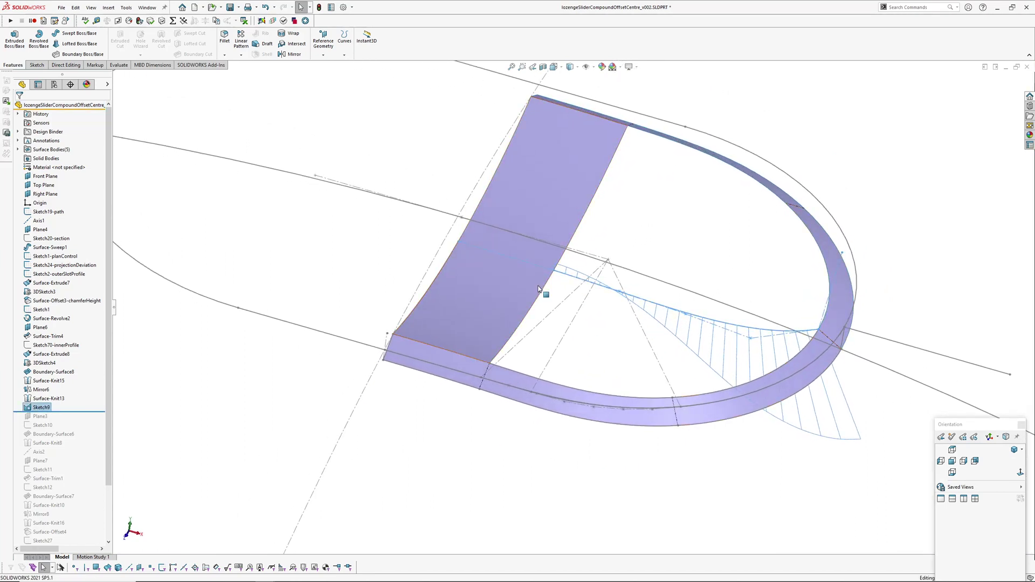
{"action": "left_click_drag", "start_coordinate": [69, 412], "coordinate": [78, 438]}
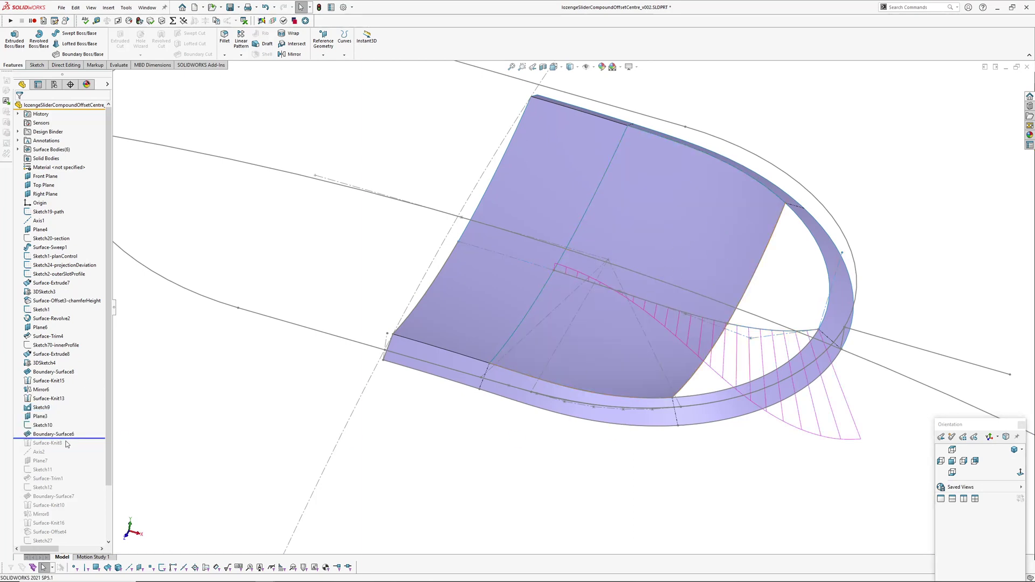
- Roll the history forward to include Surface-Trim1, hide the sketches and inspect the trimmed cutout in the recess floor
{"action": "left_click_drag", "start_coordinate": [80, 443], "coordinate": [82, 482]}
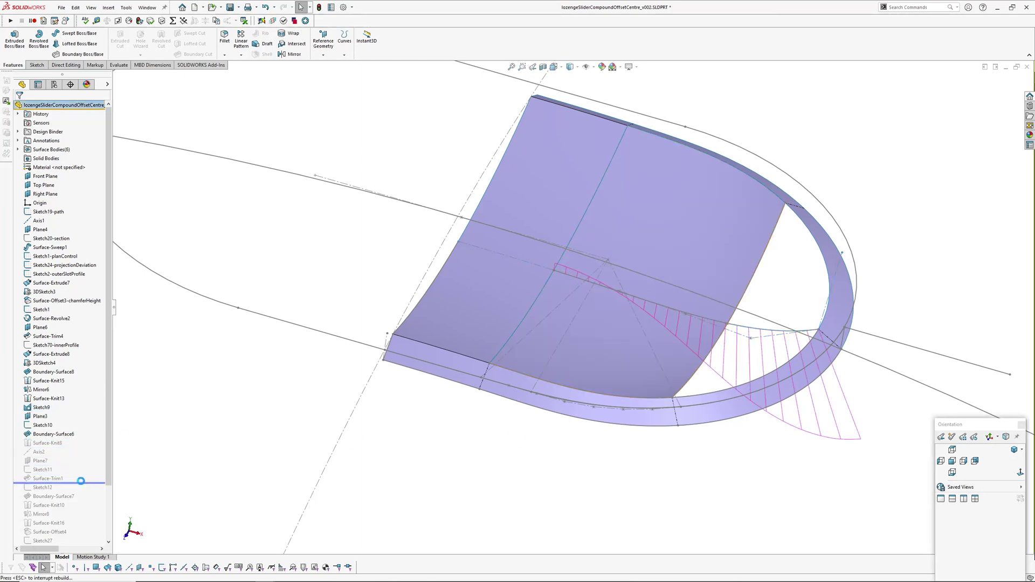
{"action": "scroll", "coordinate": [717, 244], "scroll_direction": "up", "scroll_amount": 3}
{"action": "scroll", "coordinate": [663, 307], "scroll_direction": "down", "scroll_amount": 1}
{"action": "middle_click_drag", "start_coordinate": [663, 307], "coordinate": [649, 337]}
{"action": "key", "text": "h"}
{"action": "middle_click", "coordinate": [647, 280]}
{"action": "mouse_move", "coordinate": [646, 280]}
{"action": "middle_mouse_down"}
{"action": "mouse_move", "coordinate": [738, 339]}
{"action": "mouse_move", "coordinate": [696, 353]}
{"action": "mouse_move", "coordinate": [558, 342]}
{"action": "mouse_move", "coordinate": [575, 360]}
{"action": "middle_mouse_up"}
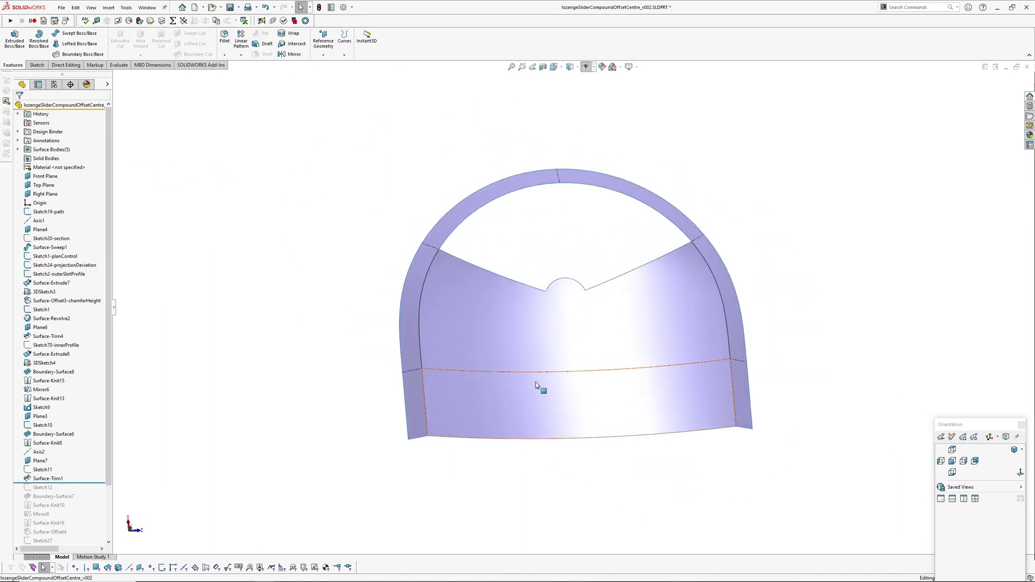
- Roll the history forward to include Surface-Knit10 and inspect the filled rounded end of the half recess
{"action": "scroll", "coordinate": [85, 447], "scroll_direction": "down", "scroll_amount": 2}
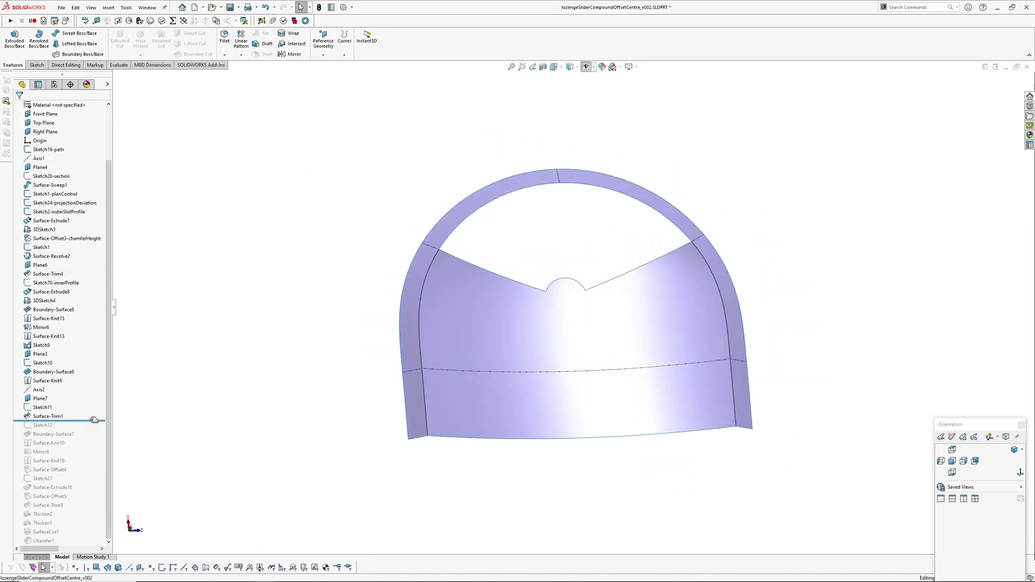
{"action": "left_click_drag", "start_coordinate": [94, 419], "coordinate": [93, 447]}
{"action": "middle_click_drag", "start_coordinate": [614, 407], "coordinate": [653, 358]}
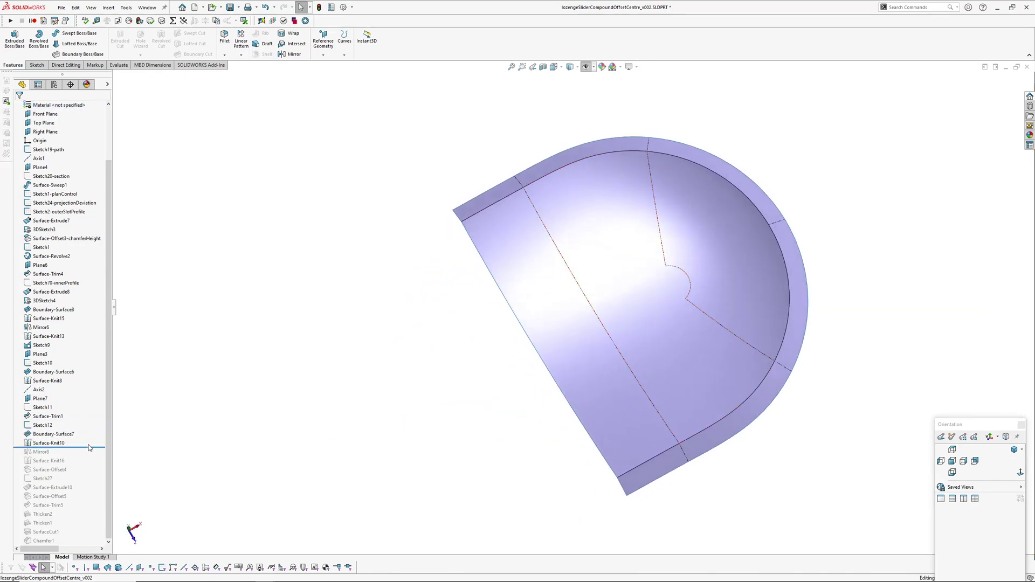
- Roll the history forward to its end, including Chamfer1, and inspect the finished recess in the curved body from several angles
{"action": "left_click_drag", "start_coordinate": [92, 446], "coordinate": [80, 541]}
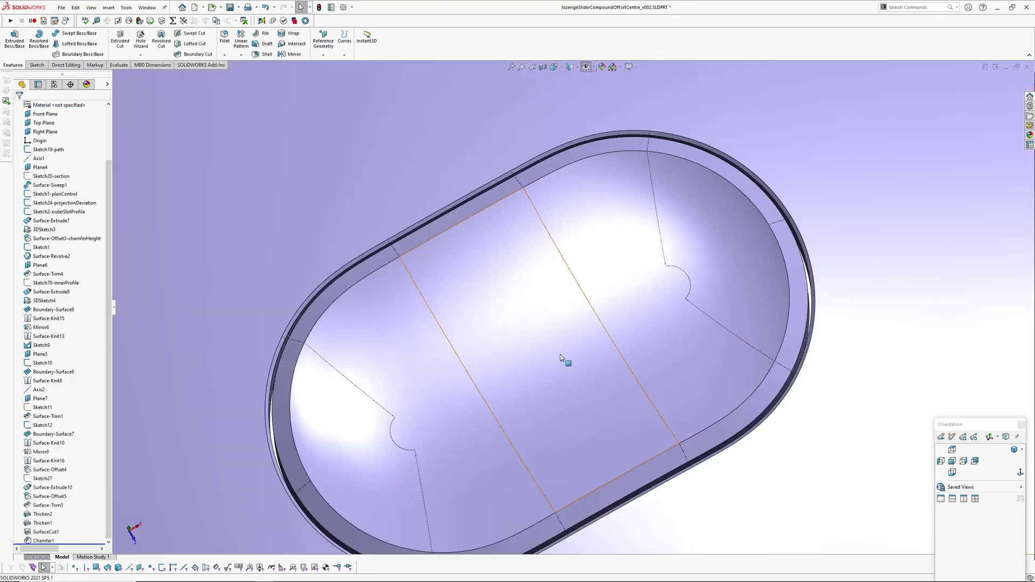
{"action": "middle_click_drag", "start_coordinate": [561, 354], "coordinate": [526, 289]}
{"action": "scroll", "coordinate": [526, 289], "scroll_direction": "up", "scroll_amount": 3}
{"action": "middle_click_drag", "start_coordinate": [524, 405], "coordinate": [519, 261]}
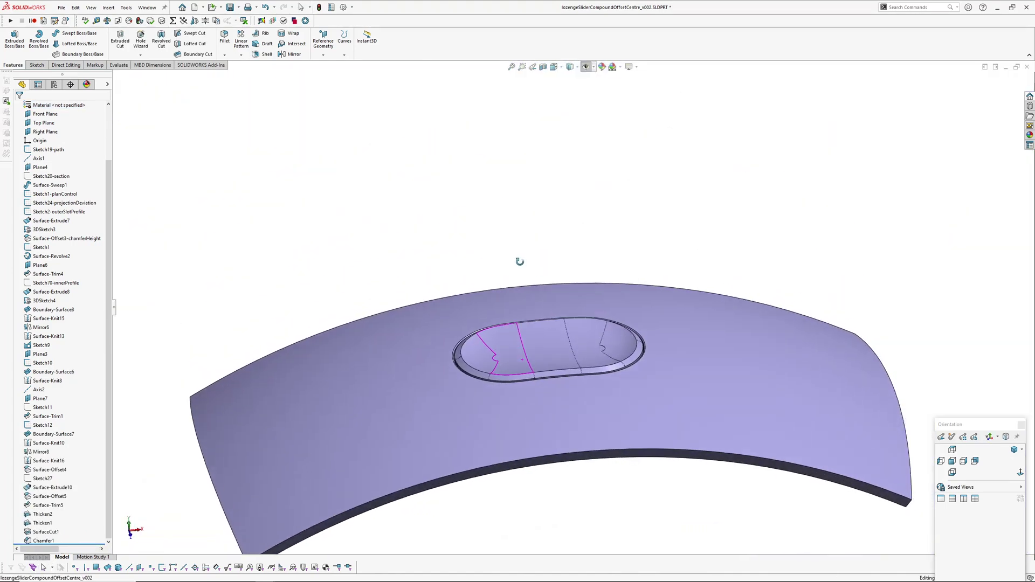
{"action": "middle_click_drag", "start_coordinate": [546, 346], "coordinate": [564, 362]}
{"action": "scroll", "coordinate": [561, 394], "scroll_direction": "up", "scroll_amount": 3}
{"action": "scroll", "coordinate": [565, 323], "scroll_direction": "down", "scroll_amount": 5}
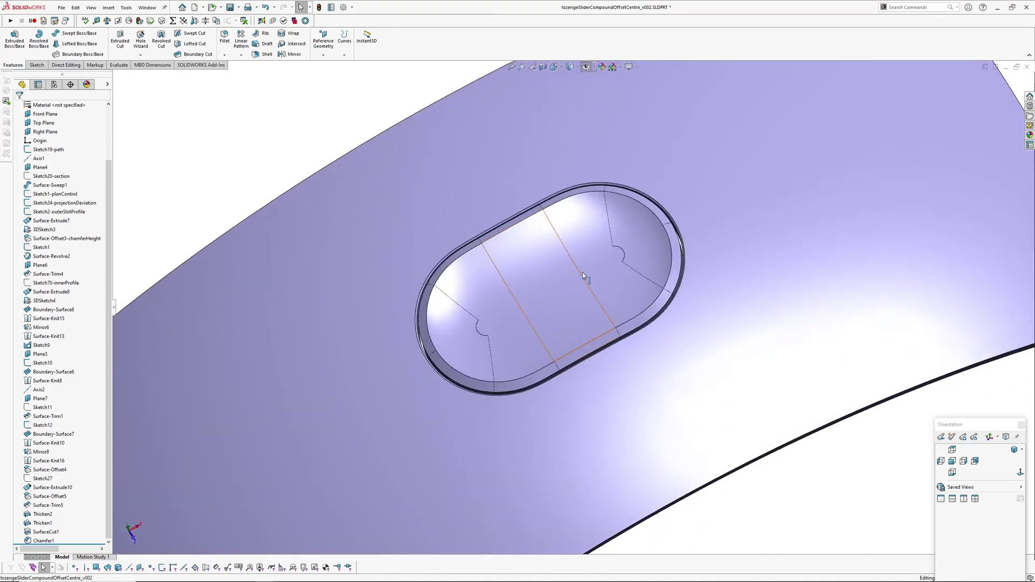
{"action": "scroll", "coordinate": [585, 286], "scroll_direction": "up", "scroll_amount": 5}
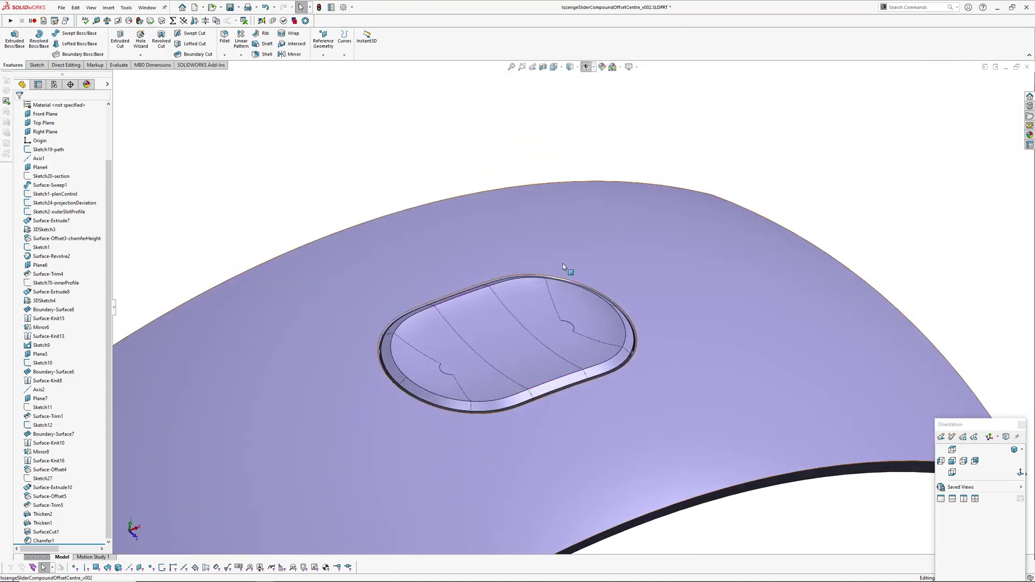
- Cut the part with a section view through the recess, inspect its floor profile and thickness, and turn the section off
{"action": "left_click", "coordinate": [543, 67]}
{"action": "key", "text": "Return"}
{"action": "middle_click_drag", "start_coordinate": [491, 296], "coordinate": [491, 298]}
{"action": "scroll", "coordinate": [501, 341], "scroll_direction": "down", "scroll_amount": 4}
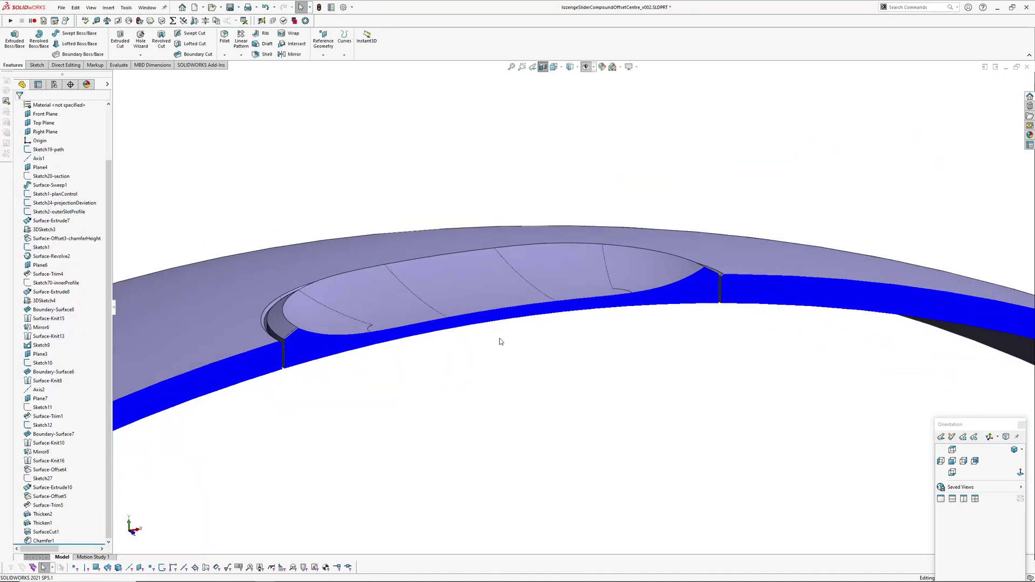
{"action": "middle_click_drag", "start_coordinate": [501, 341], "coordinate": [491, 307]}
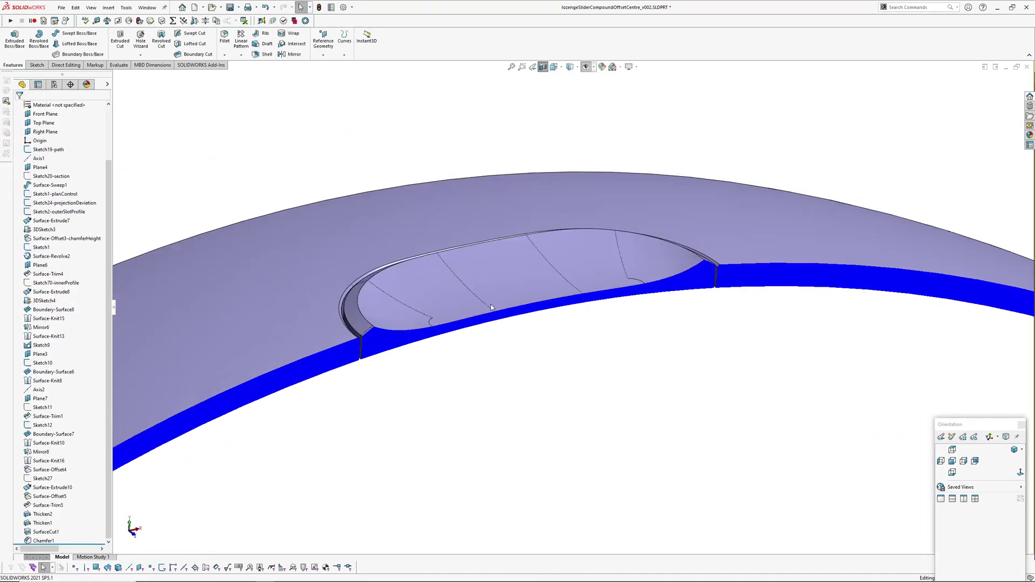
{"action": "left_click", "coordinate": [543, 67]}
- Switch to the open part lozengeSliderCompoundVariableCentre_v003
{"action": "middle_click_drag", "start_coordinate": [529, 197], "coordinate": [559, 293]}
{"action": "scroll", "coordinate": [564, 269], "scroll_direction": "up", "scroll_amount": 2}
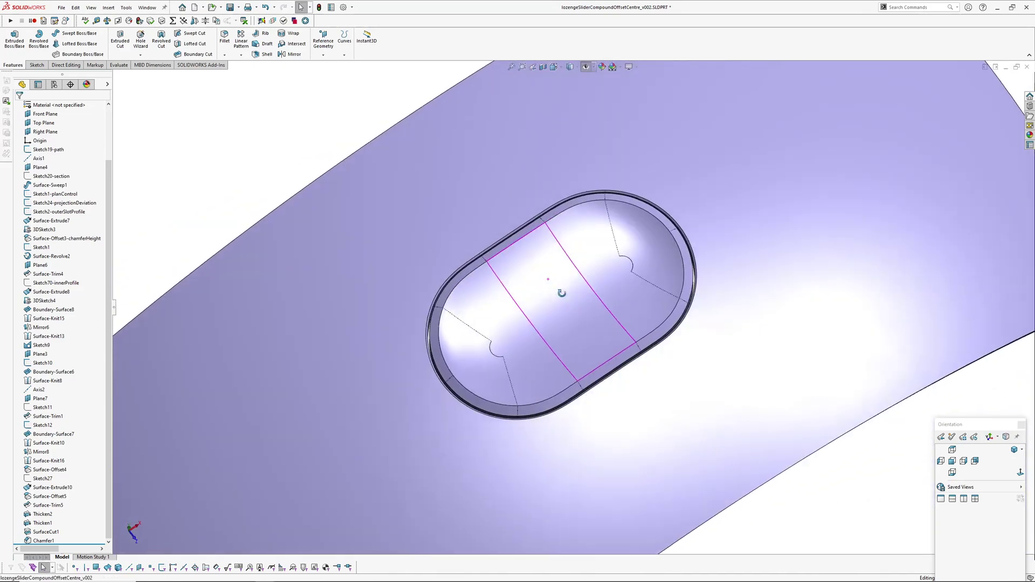
{"action": "left_click", "coordinate": [147, 7]}
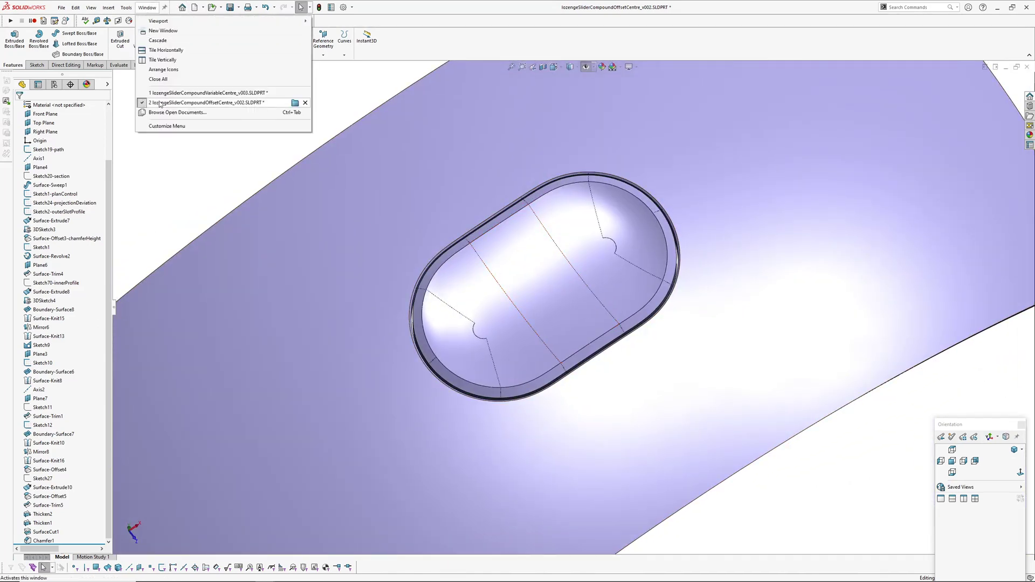
{"action": "left_click", "coordinate": [183, 94]}
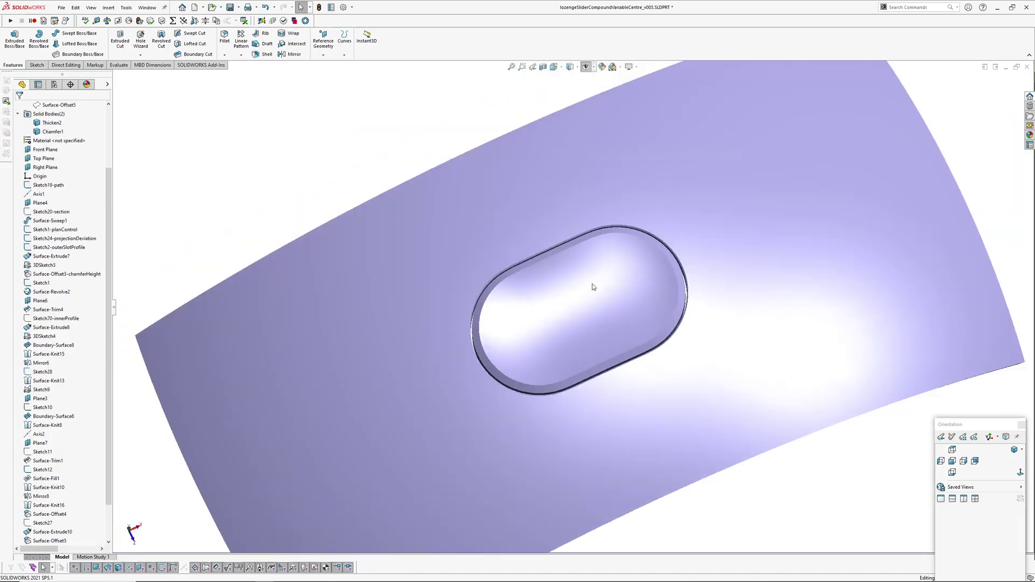
- Inspect the variable-centre recess from several angles and select the curved body surrounding it
{"action": "mouse_move", "coordinate": [568, 289]}
{"action": "middle_mouse_down"}
{"action": "mouse_move", "coordinate": [589, 325]}
{"action": "mouse_move", "coordinate": [580, 254]}
{"action": "mouse_move", "coordinate": [590, 291]}
{"action": "mouse_move", "coordinate": [571, 245]}
{"action": "middle_mouse_up"}
{"action": "scroll", "coordinate": [611, 312], "scroll_direction": "down", "scroll_amount": 3}
{"action": "scroll", "coordinate": [575, 300], "scroll_direction": "up", "scroll_amount": 3}
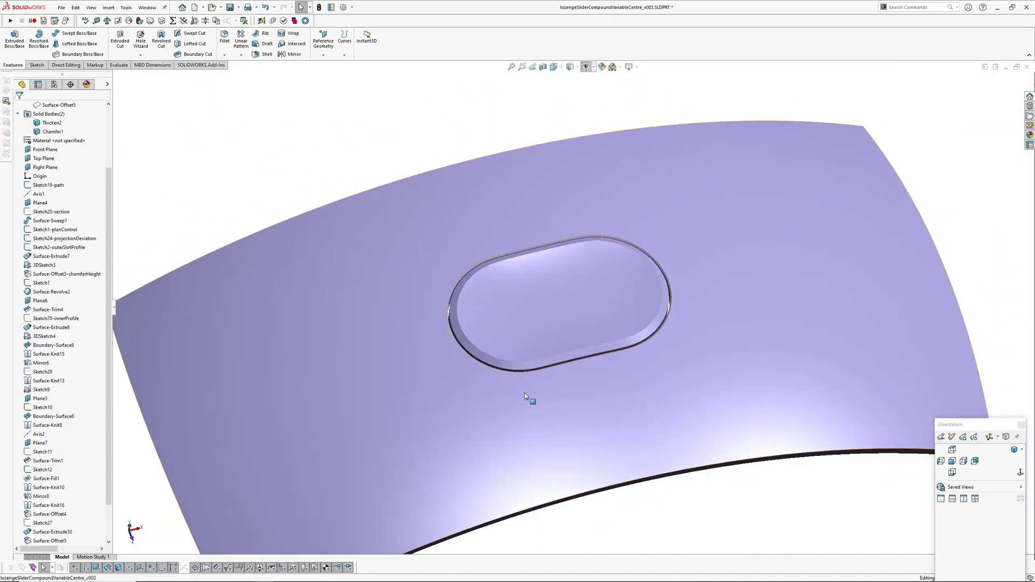
{"action": "left_click", "coordinate": [360, 305]}
{"action": "middle_click_drag", "start_coordinate": [372, 379], "coordinate": [401, 334]}
{"action": "scroll", "coordinate": [86, 268], "scroll_direction": "down", "scroll_amount": 2}
{"action": "scroll", "coordinate": [488, 333], "scroll_direction": "up", "scroll_amount": 4}
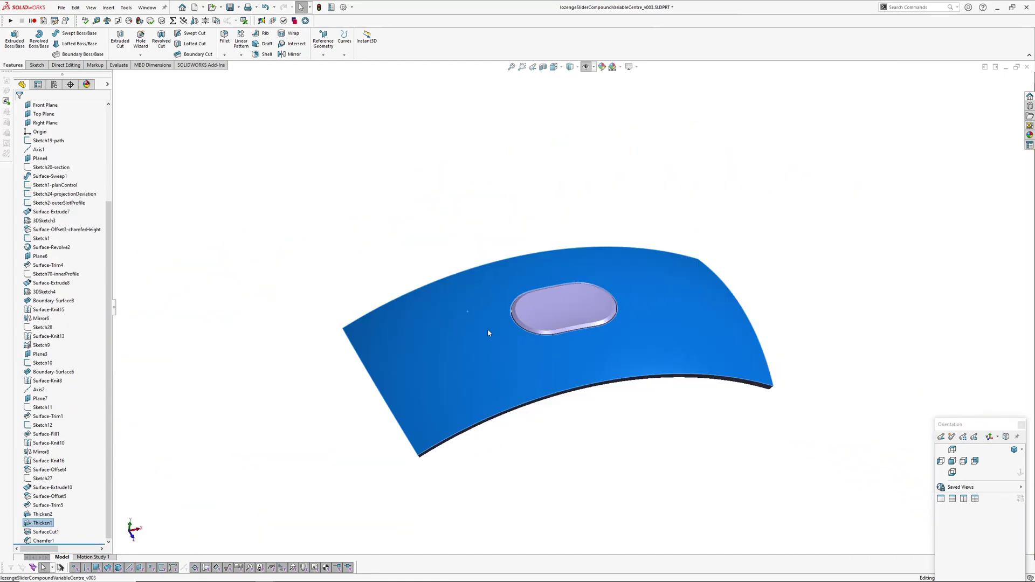
{"action": "scroll", "coordinate": [53, 277], "scroll_direction": "up", "scroll_amount": 3}
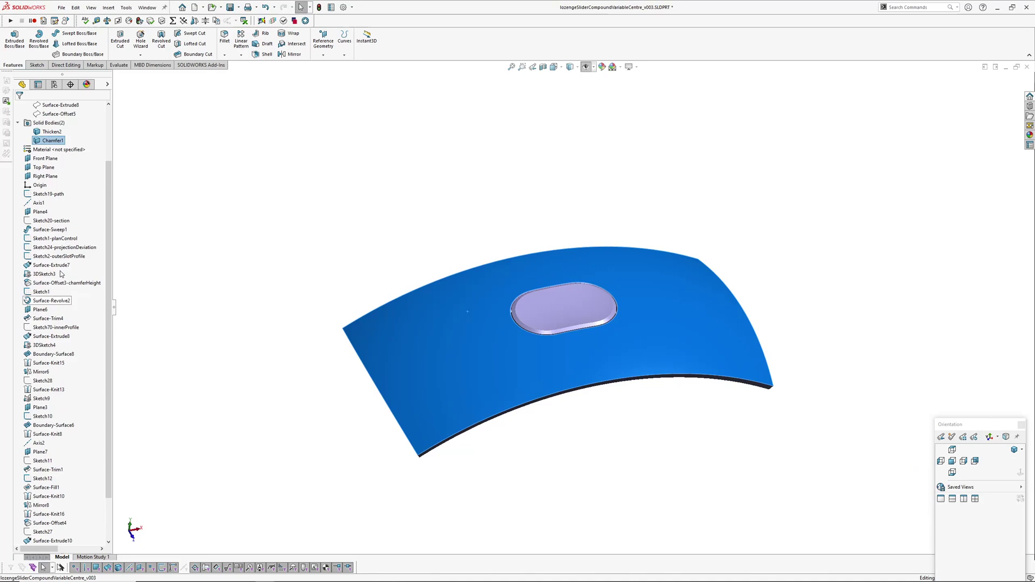
- Roll the history back to just before Surface-Revolve2 and inspect the slot outline and construction sketches
{"action": "left_click", "coordinate": [42, 302]}
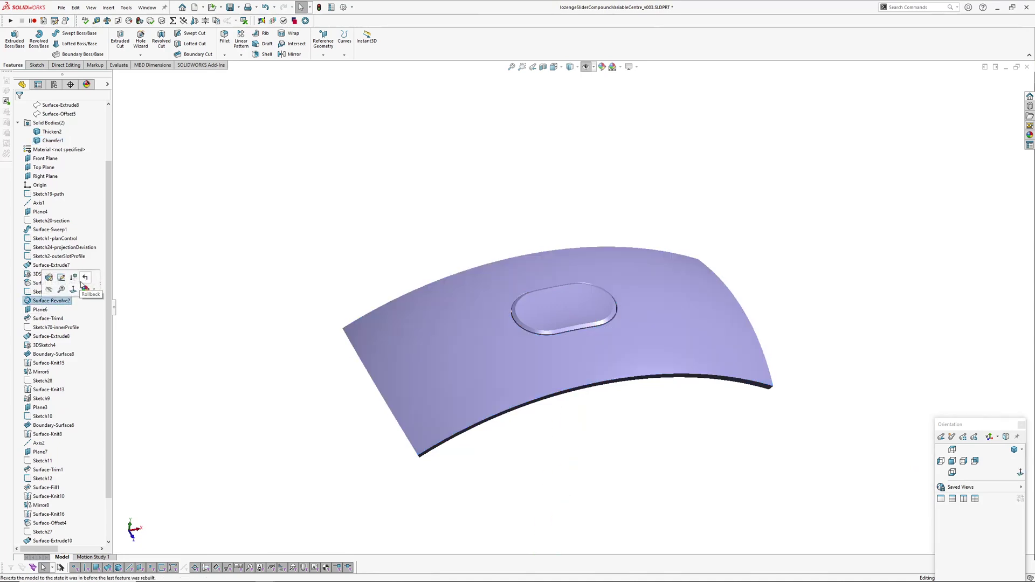
{"action": "left_click", "coordinate": [84, 277]}
{"action": "mouse_move", "coordinate": [552, 318]}
{"action": "middle_mouse_down"}
{"action": "mouse_move", "coordinate": [501, 325]}
{"action": "mouse_move", "coordinate": [525, 333]}
{"action": "mouse_move", "coordinate": [530, 264]}
{"action": "middle_mouse_up"}
{"action": "scroll", "coordinate": [587, 339], "scroll_direction": "down", "scroll_amount": 5}
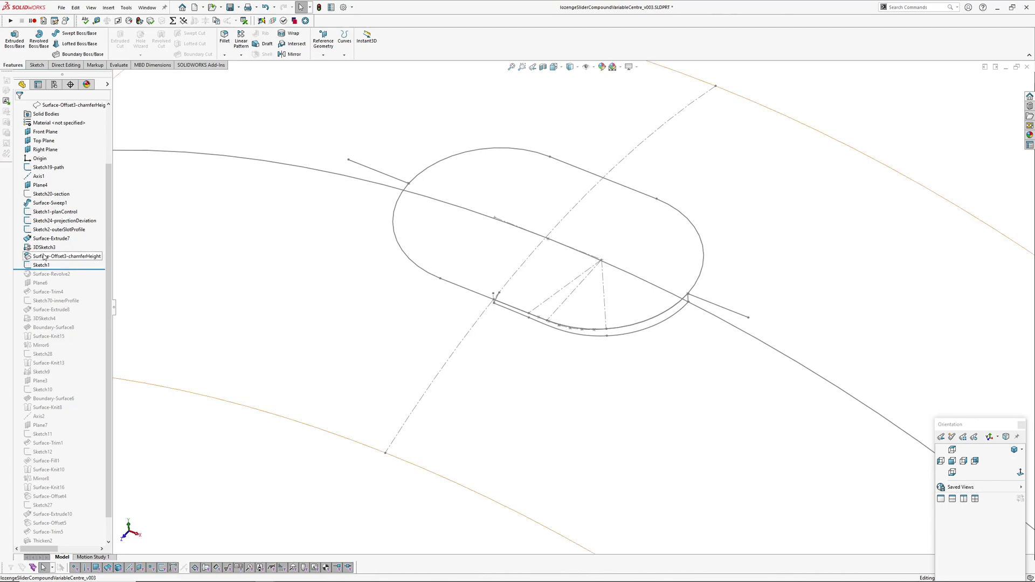
- Roll the history forward to include Surface-Revolve2, then Plane6 and Surface-Trim4, and inspect the strip along the slot's straight edge
{"action": "left_click_drag", "start_coordinate": [79, 269], "coordinate": [79, 286]}
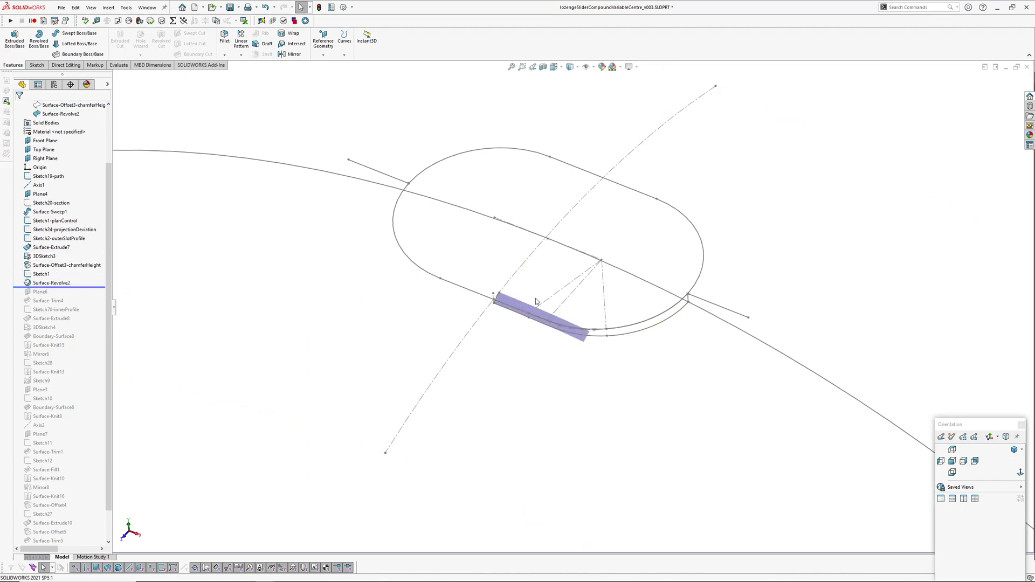
{"action": "scroll", "coordinate": [535, 298], "scroll_direction": "down", "scroll_amount": 3}
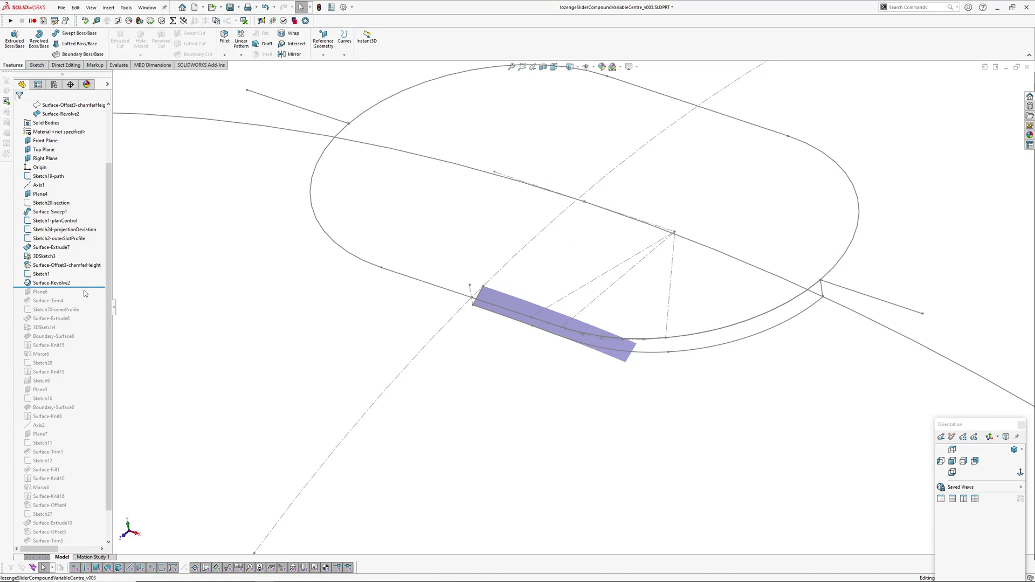
{"action": "left_click_drag", "start_coordinate": [91, 286], "coordinate": [91, 305]}
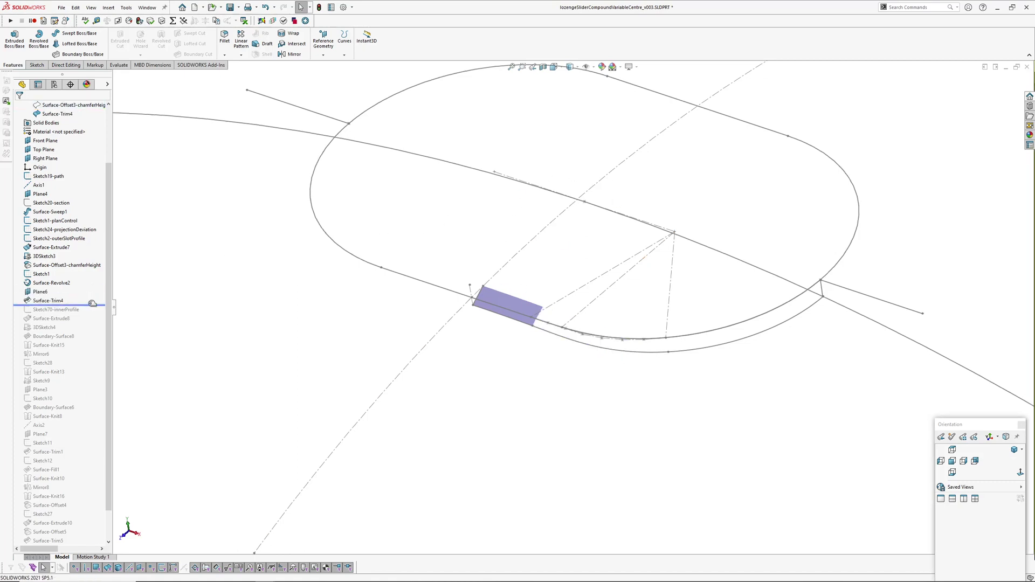
{"action": "scroll", "coordinate": [520, 308], "scroll_direction": "down", "scroll_amount": 3}
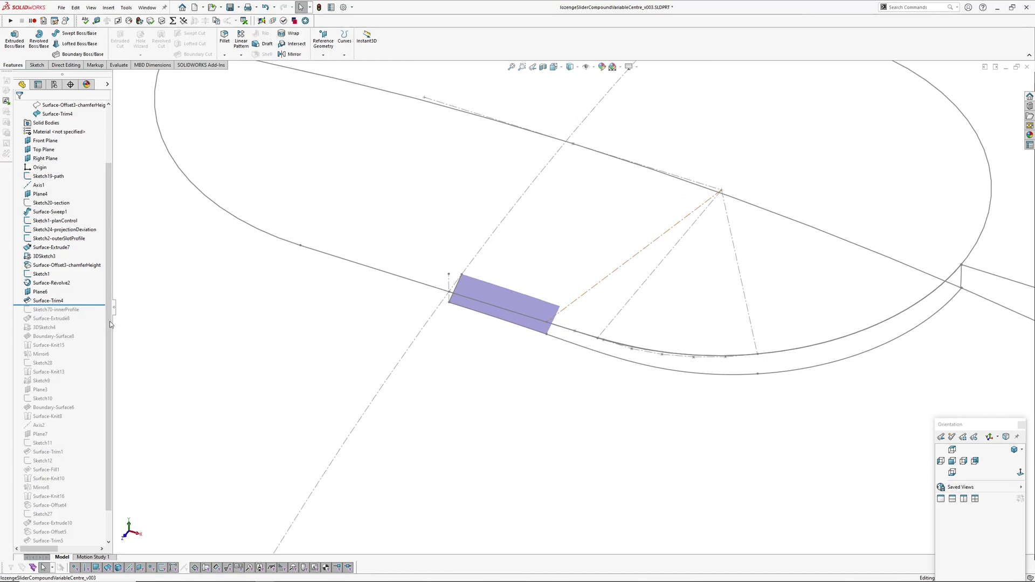
- Roll the history forward to include Sketch70-innerProfile and select the sketch to inspect its curve
{"action": "left_click_drag", "start_coordinate": [98, 305], "coordinate": [95, 314]}
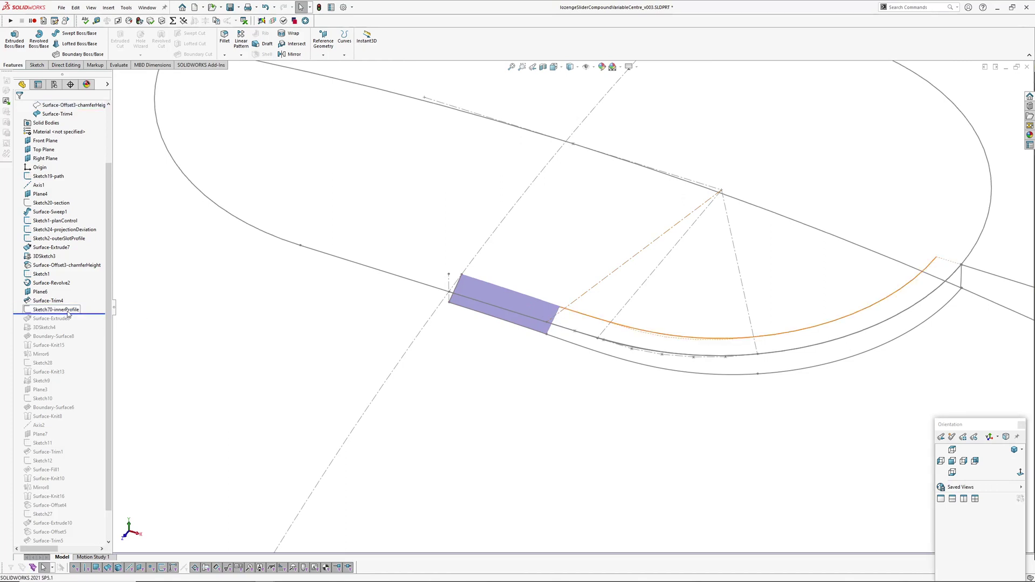
{"action": "left_click", "coordinate": [65, 311]}
{"action": "scroll", "coordinate": [530, 330], "scroll_direction": "up", "scroll_amount": 2}
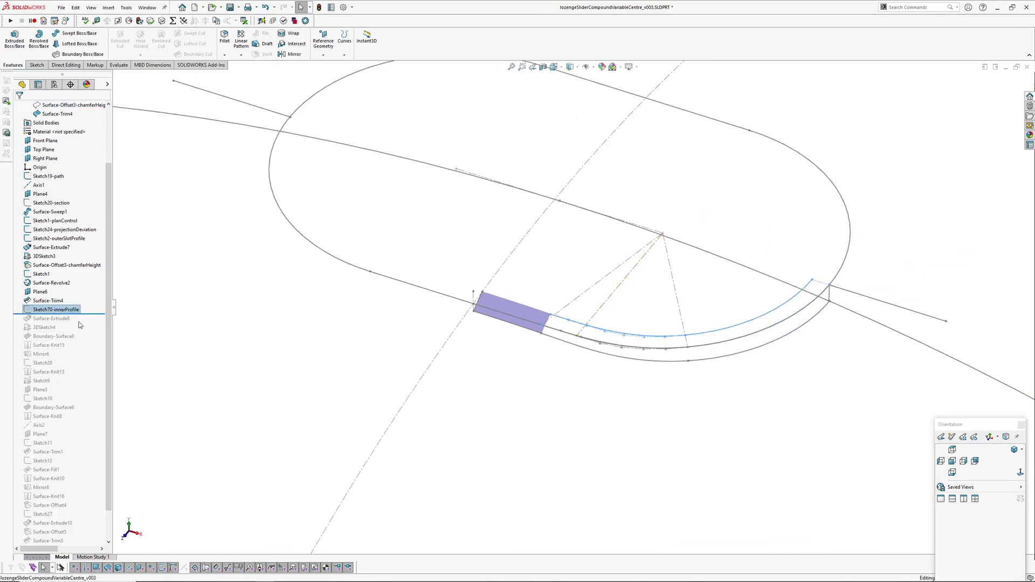
- Roll the history forward to include Surface-Extrude8 and 3DSketch4, and select the 3D sketch to inspect its projected curve
{"action": "left_click_drag", "start_coordinate": [91, 313], "coordinate": [92, 332]}
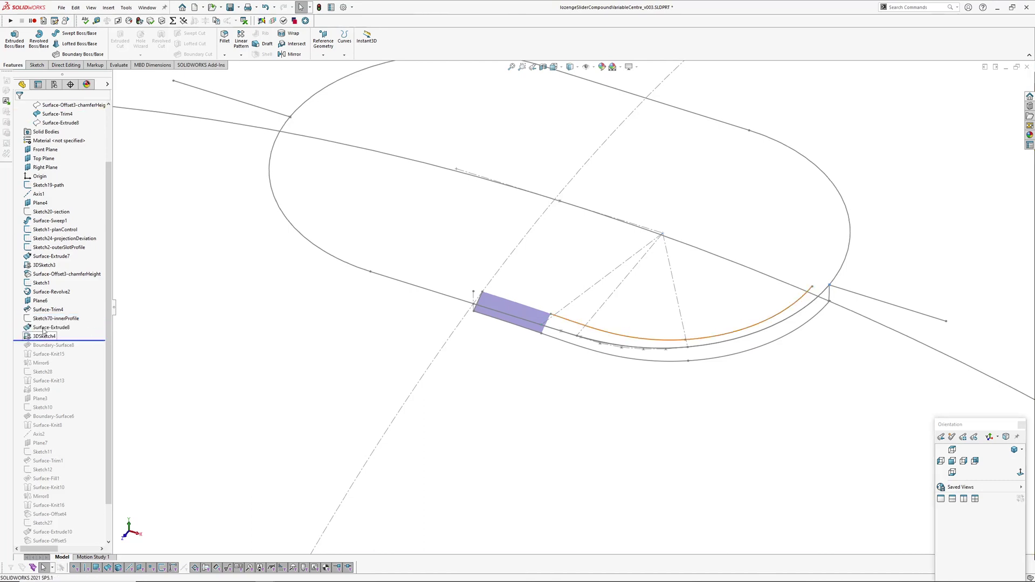
{"action": "left_click", "coordinate": [37, 336]}
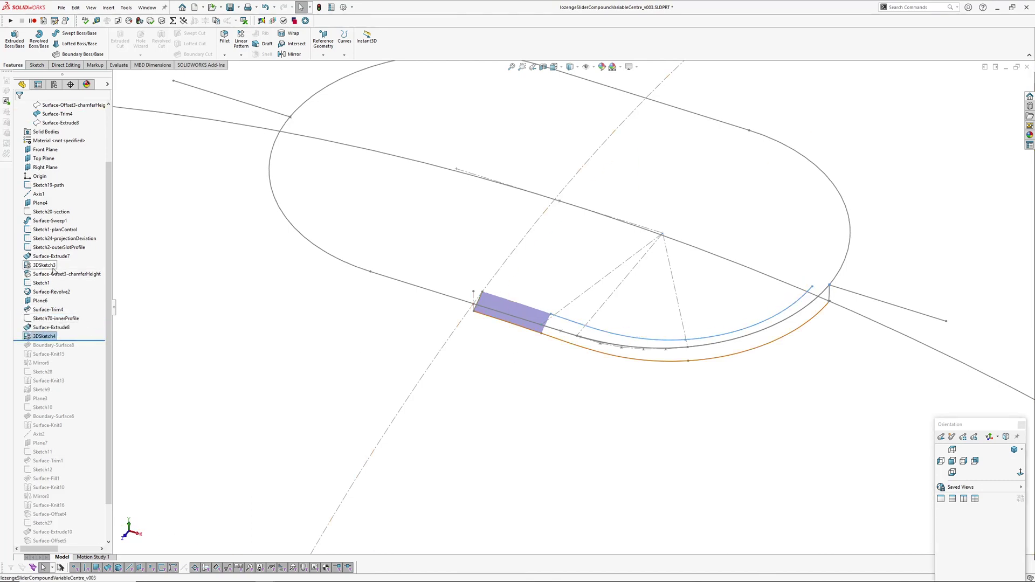
{"action": "key", "text": "Escape"}
- Roll the history forward to Surface-Knit13 and then to Boundary-Surface6, inspecting the mirrored rim and the cross curve of Sketch28
{"action": "left_click_drag", "start_coordinate": [95, 341], "coordinate": [75, 393]}
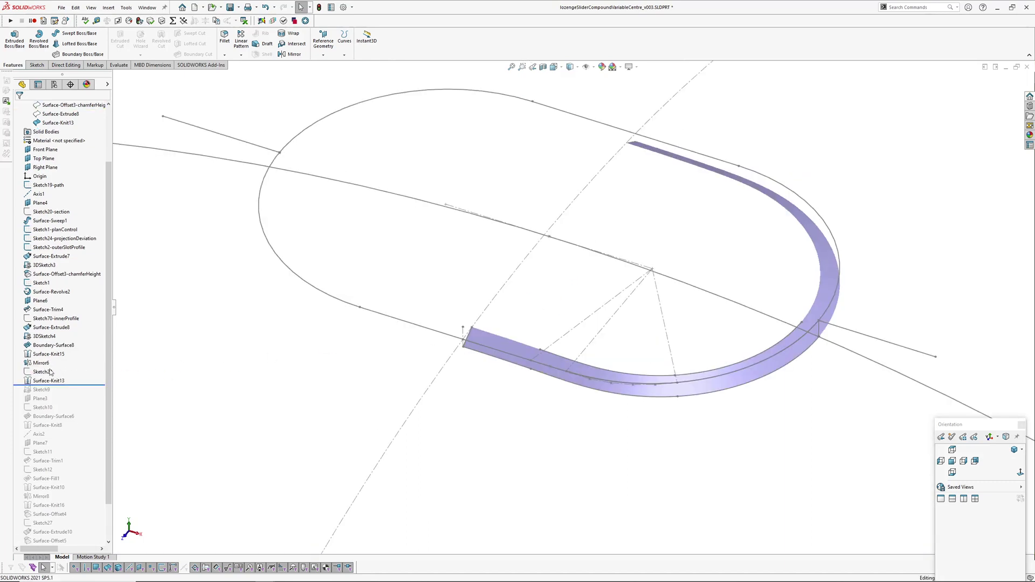
{"action": "mouse_move", "coordinate": [545, 272]}
{"action": "middle_mouse_down"}
{"action": "mouse_move", "coordinate": [550, 221]}
{"action": "mouse_move", "coordinate": [501, 308]}
{"action": "middle_mouse_up"}
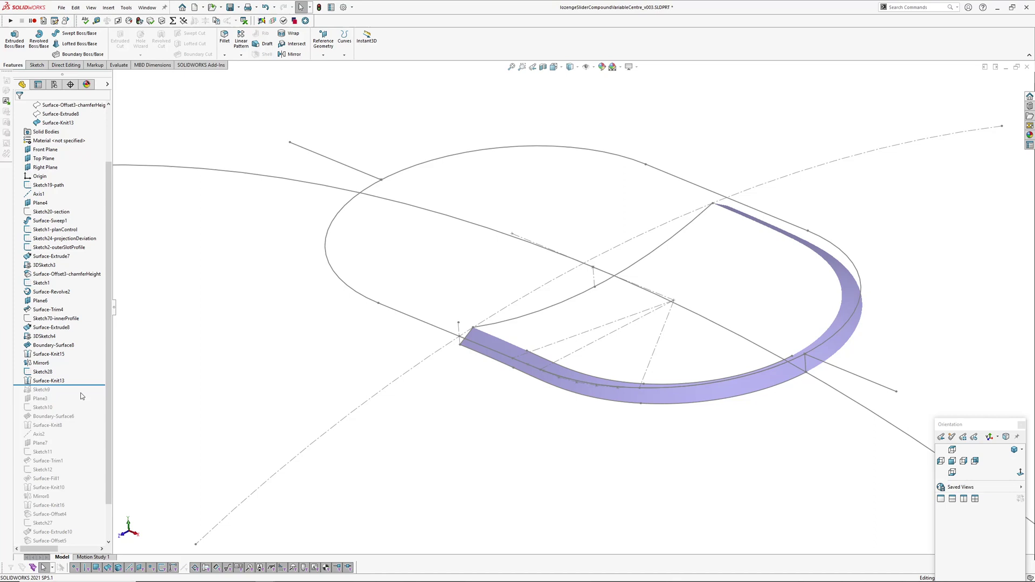
{"action": "left_click_drag", "start_coordinate": [92, 388], "coordinate": [92, 420]}
- View Sketch9's centre curve face-on and open the sketch for editing to examine its curvature and dimensions
{"action": "left_click", "coordinate": [643, 312]}
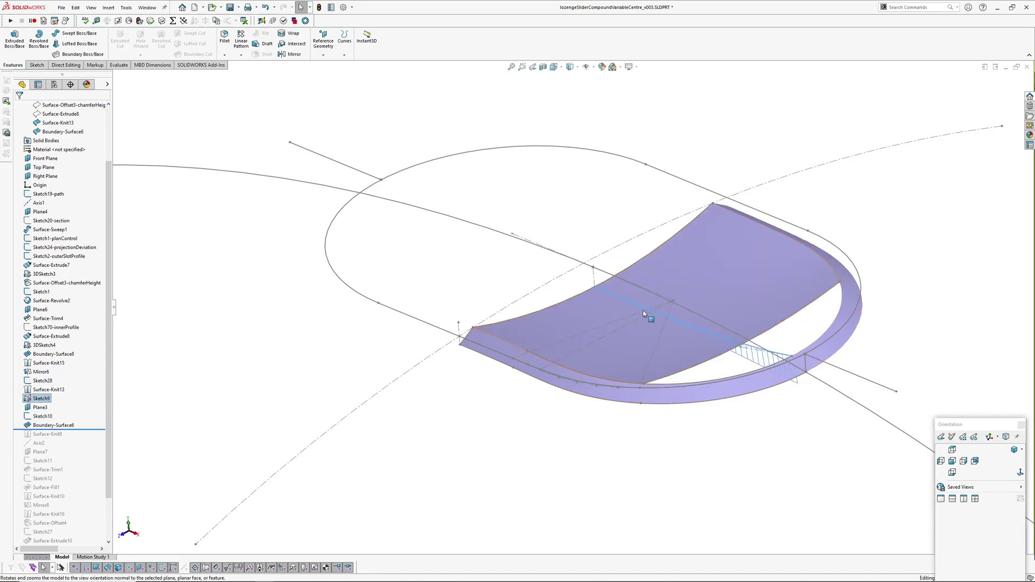
{"action": "key", "text": "ctrl+8"}
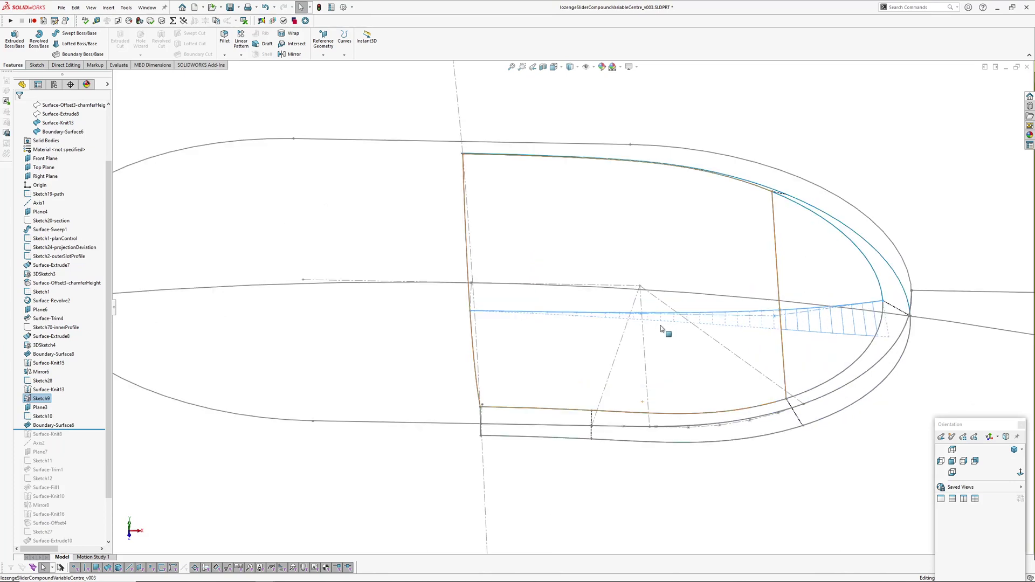
{"action": "left_click", "coordinate": [41, 398]}
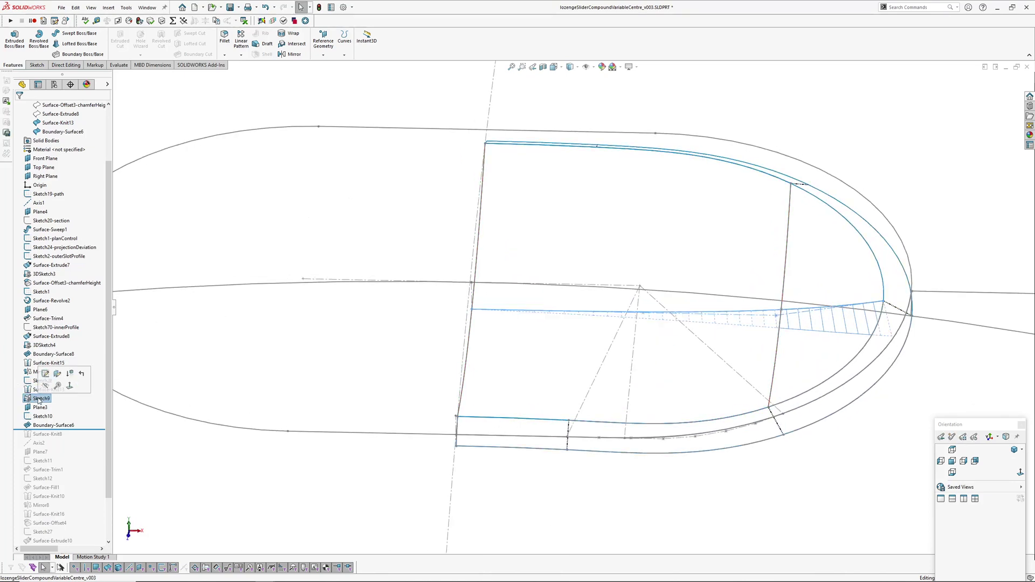
{"action": "left_click", "coordinate": [50, 375]}
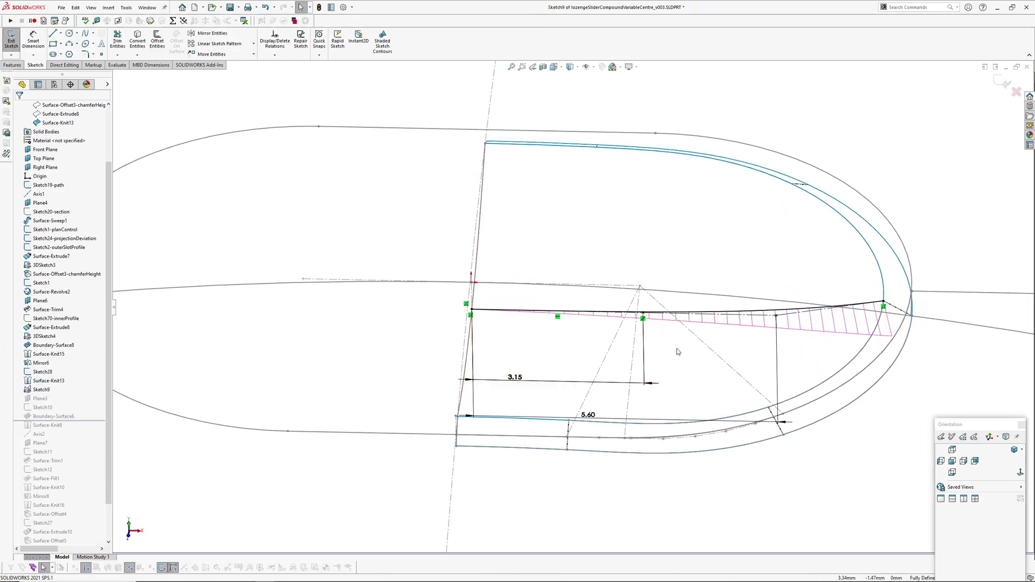
- Select the control lines of Sketch9's centre curve to examine their relations and curvature comb, and exit the sketch without changes
{"action": "left_click", "coordinate": [776, 318]}
{"action": "scroll", "coordinate": [620, 306], "scroll_direction": "down", "scroll_amount": 5}
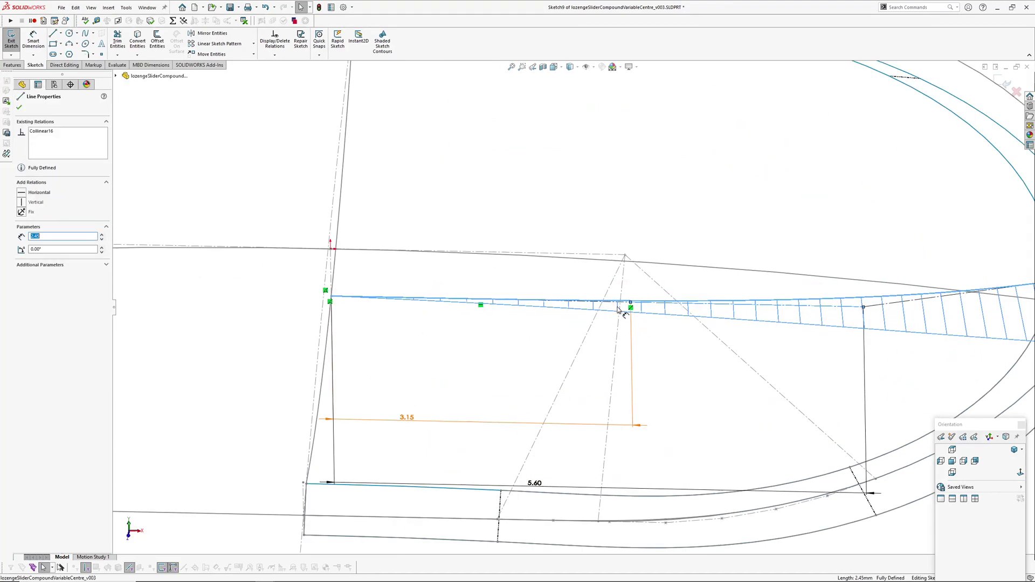
{"action": "double_click", "coordinate": [624, 301]}
{"action": "scroll", "coordinate": [627, 307], "scroll_direction": "up", "scroll_amount": 2}
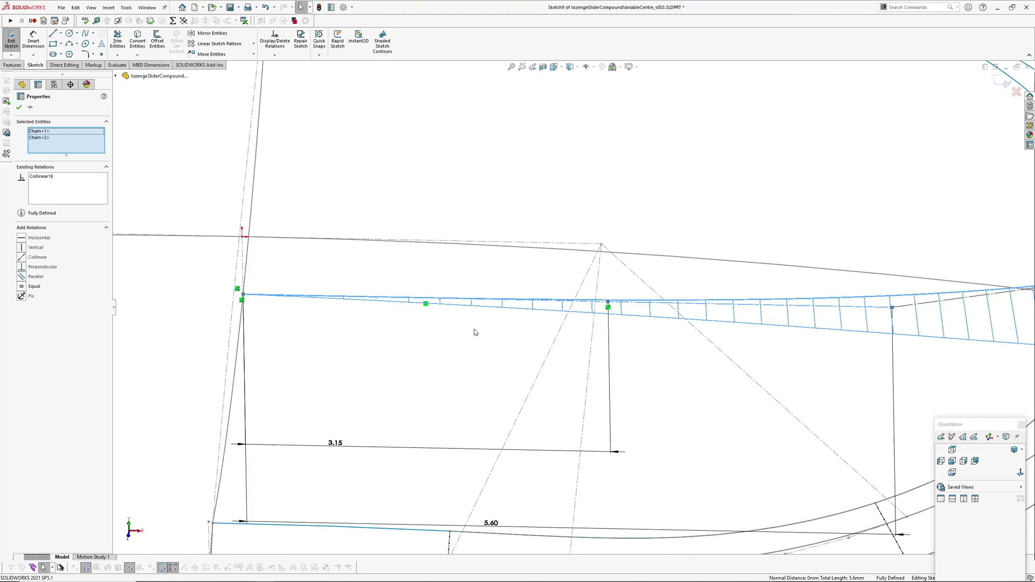
{"action": "scroll", "coordinate": [332, 328], "scroll_direction": "up", "scroll_amount": 3}
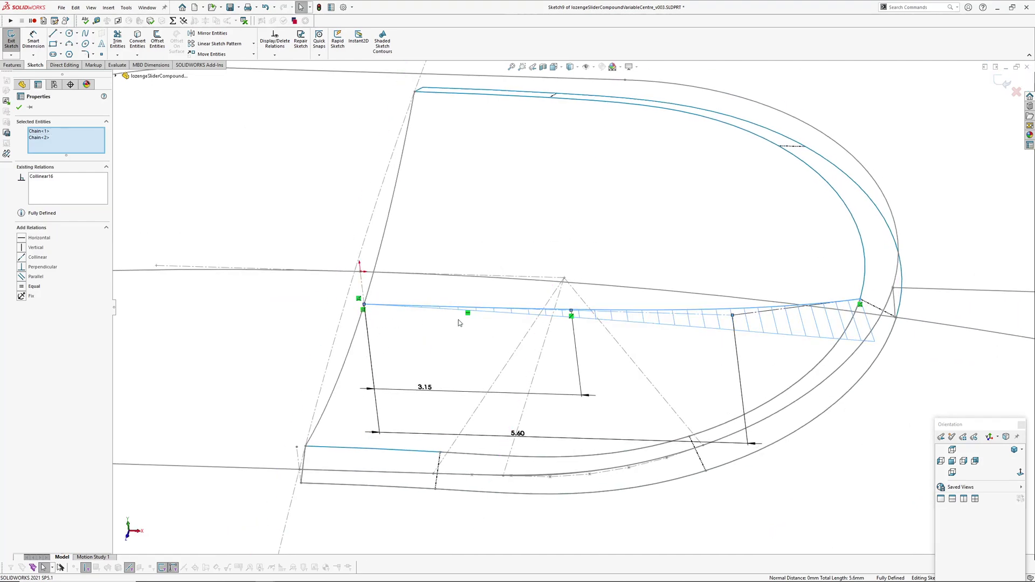
{"action": "scroll", "coordinate": [458, 323], "scroll_direction": "up", "scroll_amount": 2}
{"action": "scroll", "coordinate": [429, 376], "scroll_direction": "up", "scroll_amount": 1}
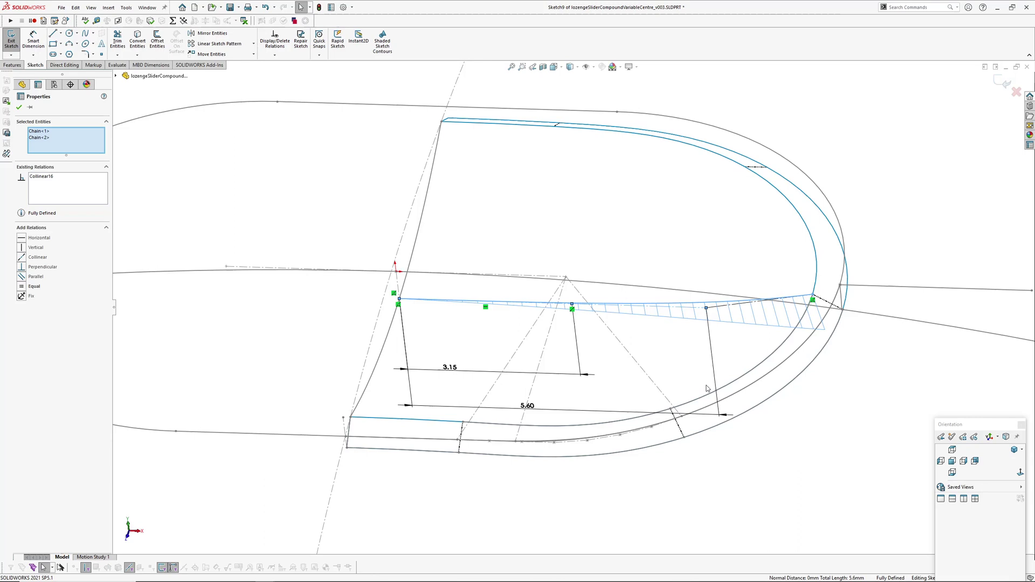
{"action": "left_click", "coordinate": [1015, 93]}
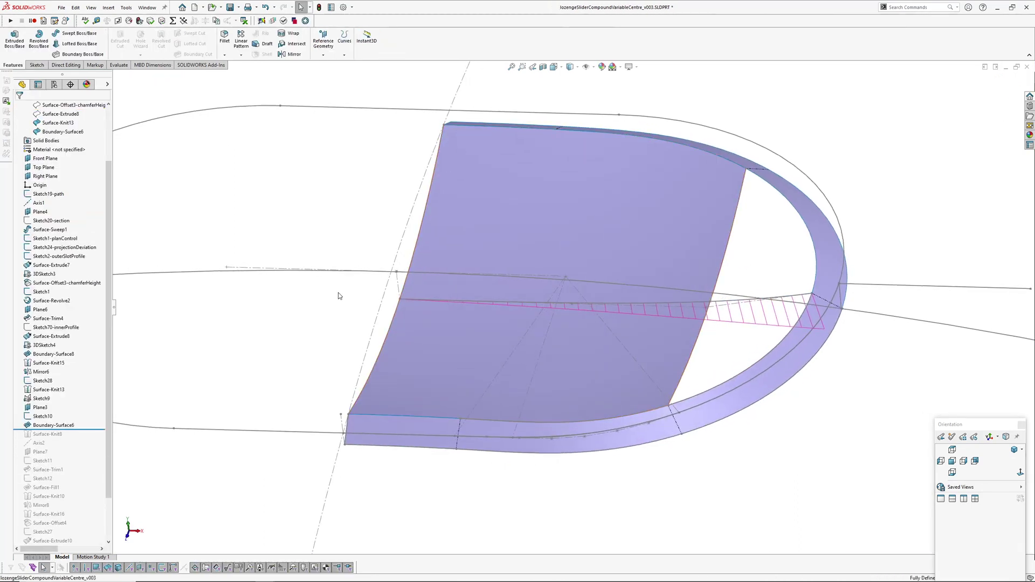
- Roll the history forward to include Surface-Knit10 and select the filled patch at the recess's rounded end
{"action": "scroll", "coordinate": [78, 432], "scroll_direction": "down", "scroll_amount": 2}
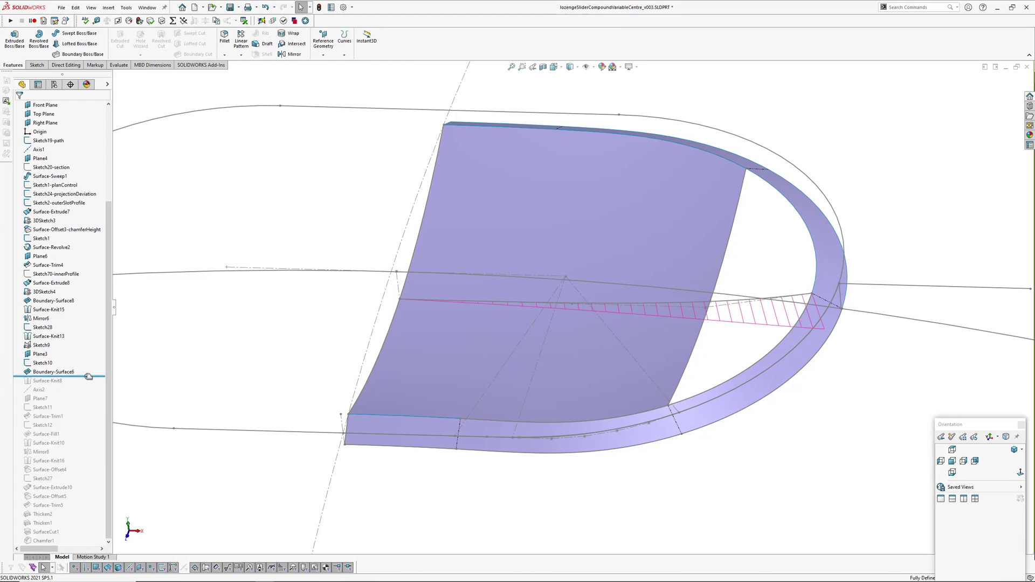
{"action": "left_click_drag", "start_coordinate": [60, 376], "coordinate": [79, 451]}
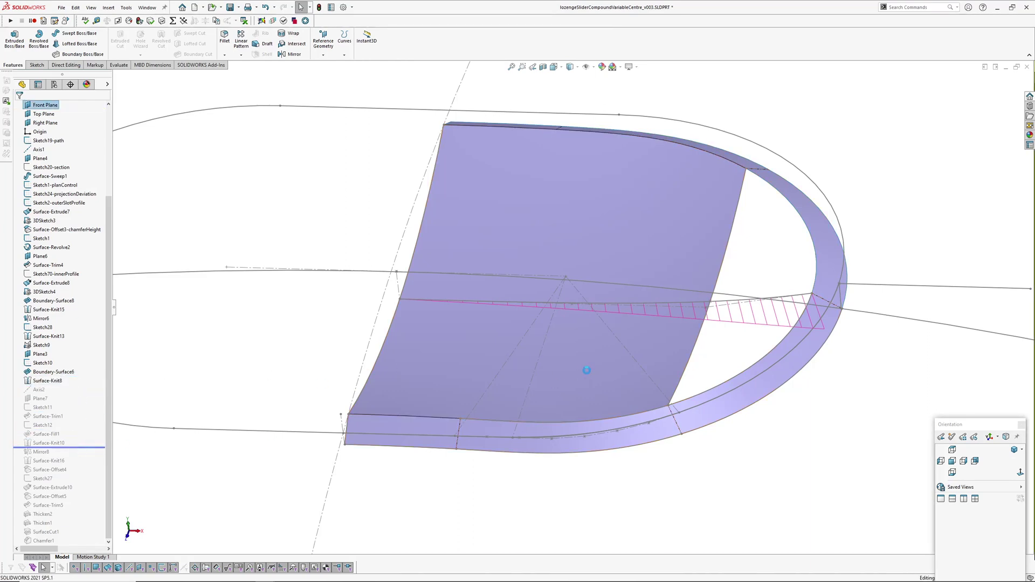
{"action": "middle_click_drag", "start_coordinate": [633, 320], "coordinate": [613, 218]}
{"action": "left_click", "coordinate": [614, 218]}
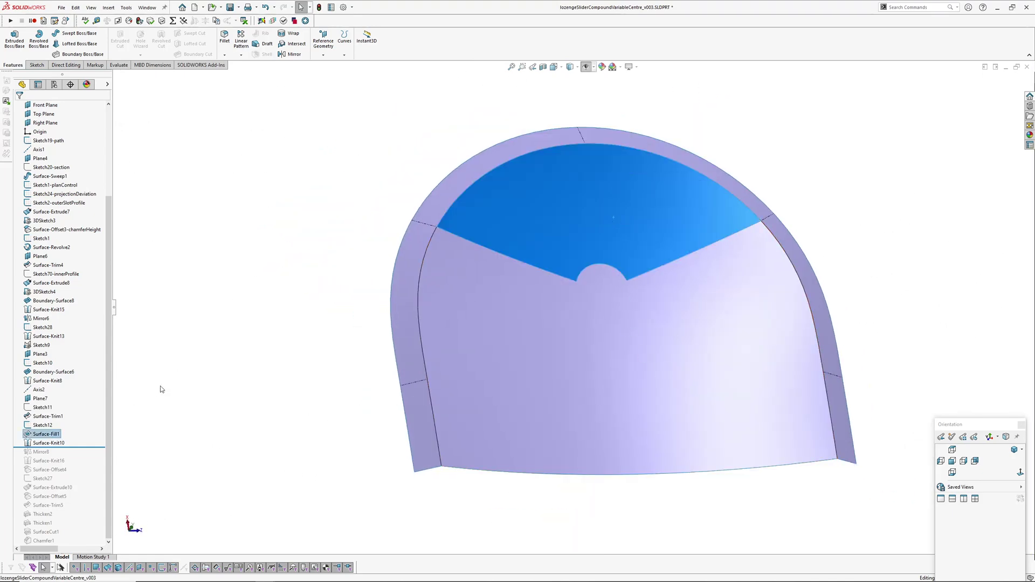
- Open Surface-Fill1 for editing and examine its patch boundary edges, curvature and contact settings, constraint curve and preview
{"action": "left_click", "coordinate": [56, 435]}
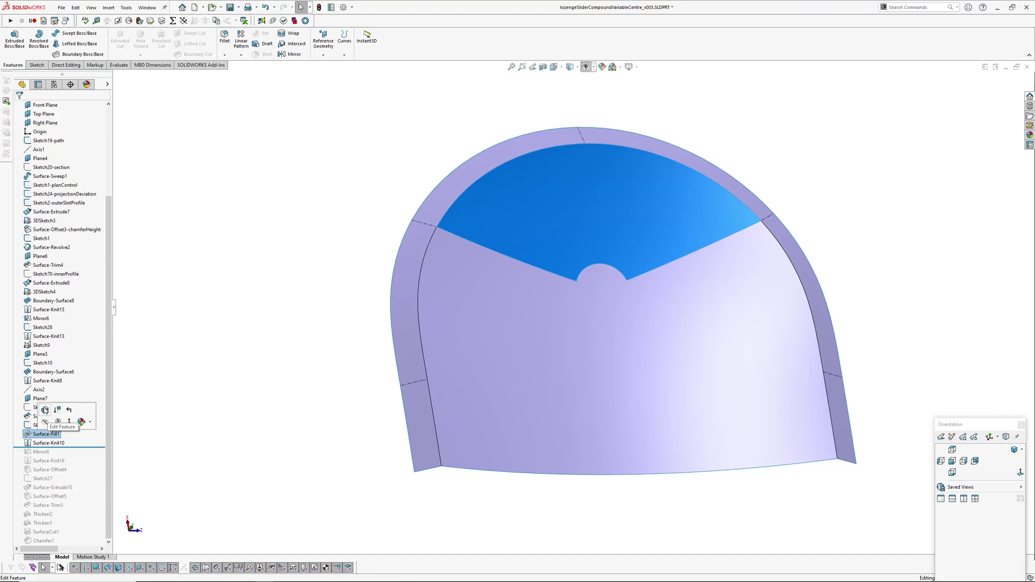
{"action": "middle_click_drag", "start_coordinate": [570, 261], "coordinate": [532, 322]}
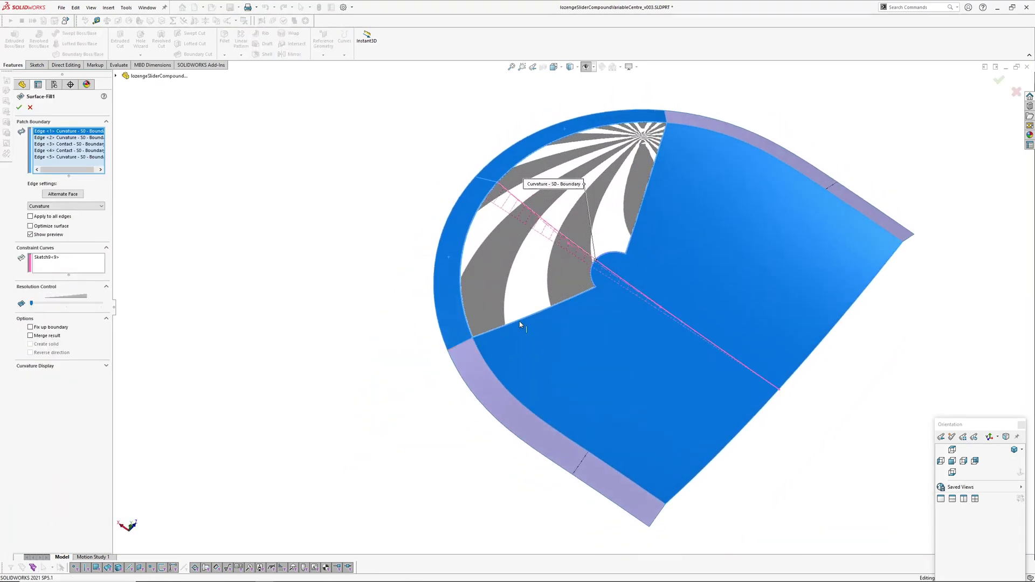
{"action": "middle_click_drag", "start_coordinate": [661, 133], "coordinate": [625, 281]}
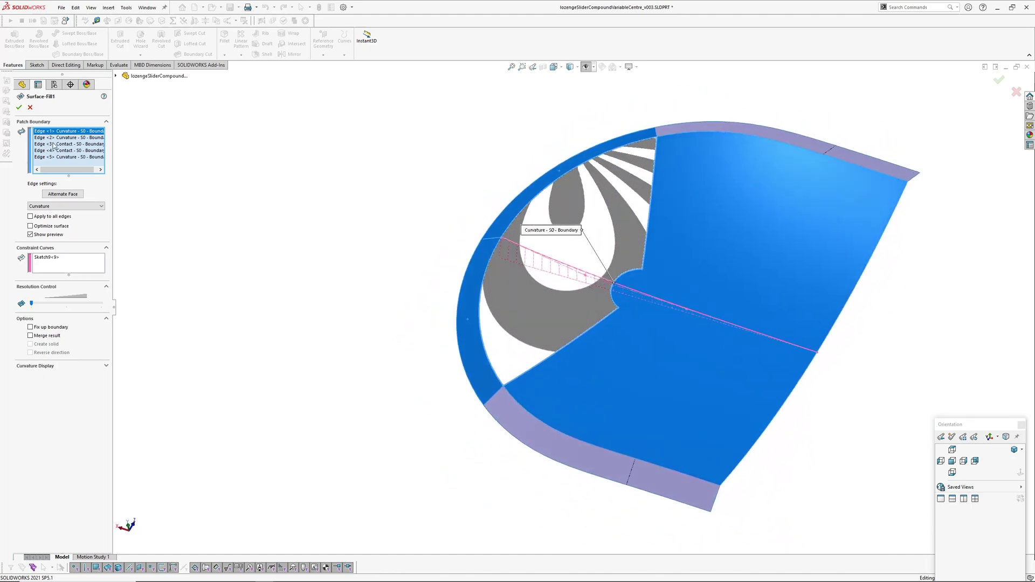
{"action": "middle_click_drag", "start_coordinate": [614, 226], "coordinate": [665, 144]}
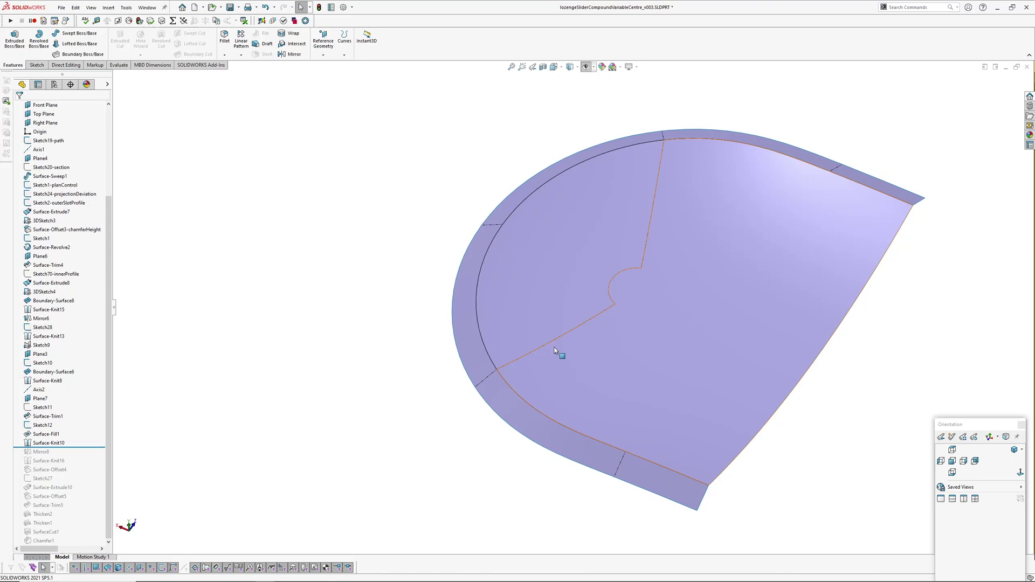
- Check the continuity between the fill patch and the surrounding recess surface with Zebra Stripes
{"action": "middle_click_drag", "start_coordinate": [554, 350], "coordinate": [389, 446]}
{"action": "key", "text": "z"}
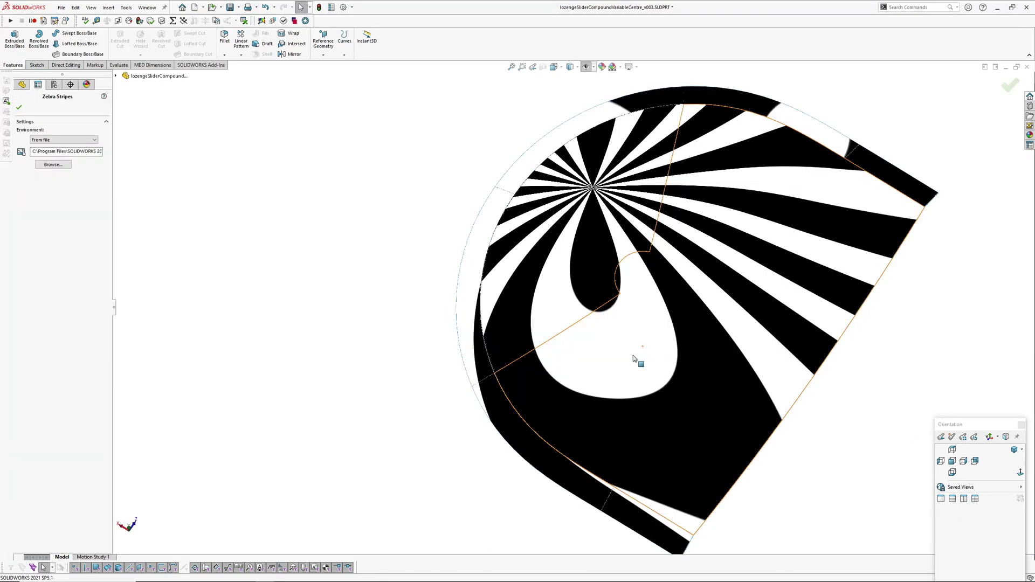
{"action": "middle_click_drag", "start_coordinate": [633, 354], "coordinate": [736, 356]}
{"action": "middle_click_drag", "start_coordinate": [736, 356], "coordinate": [680, 350]}
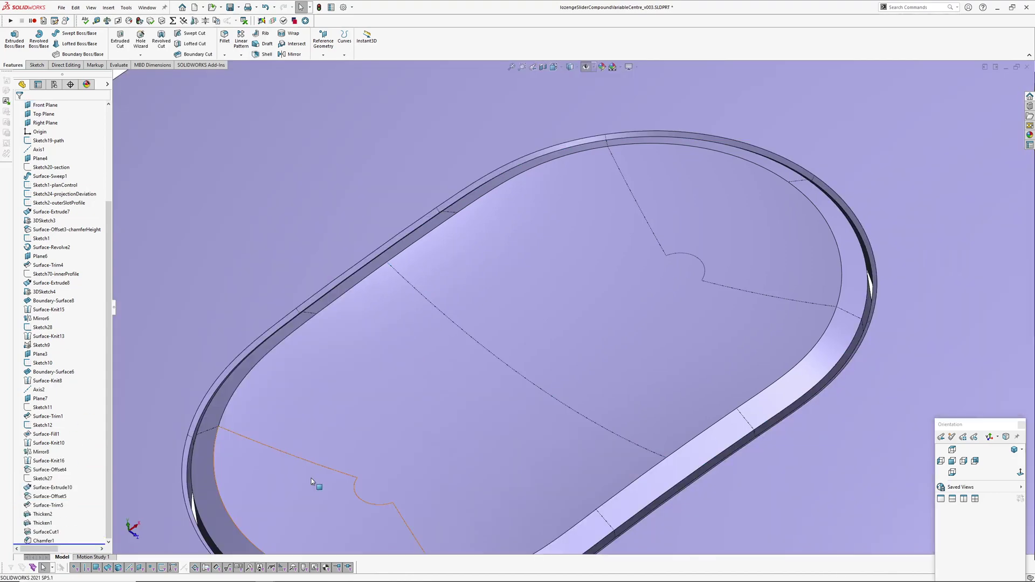
- Inspect the complete mirrored recess with its chamfered rim in the curved shell from several angles
{"action": "scroll", "coordinate": [559, 393], "scroll_direction": "up", "scroll_amount": 3}
{"action": "middle_click_drag", "start_coordinate": [536, 271], "coordinate": [464, 237]}
{"action": "scroll", "coordinate": [588, 380], "scroll_direction": "down", "scroll_amount": 3}
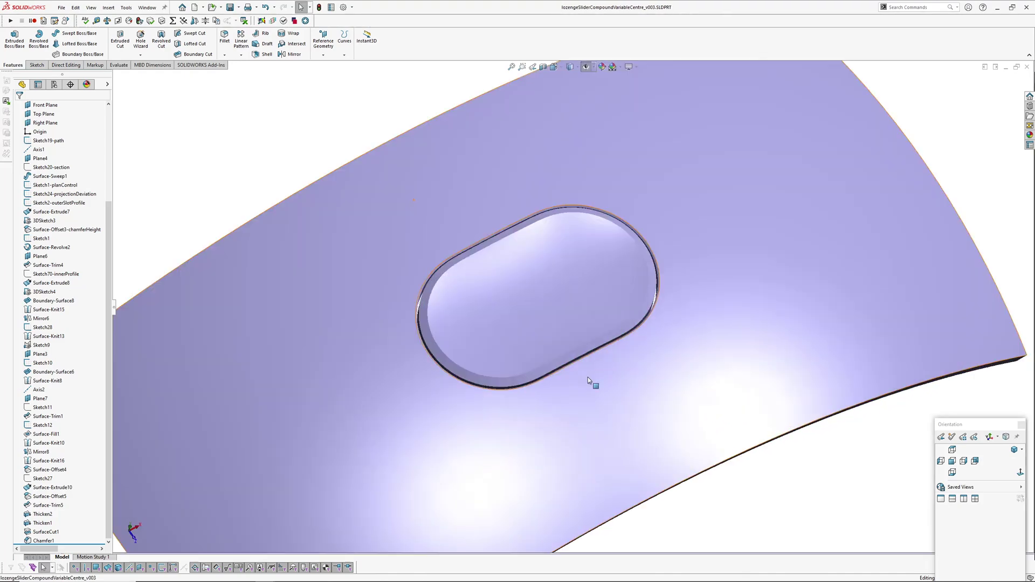
{"action": "middle_click_drag", "start_coordinate": [588, 380], "coordinate": [608, 360]}
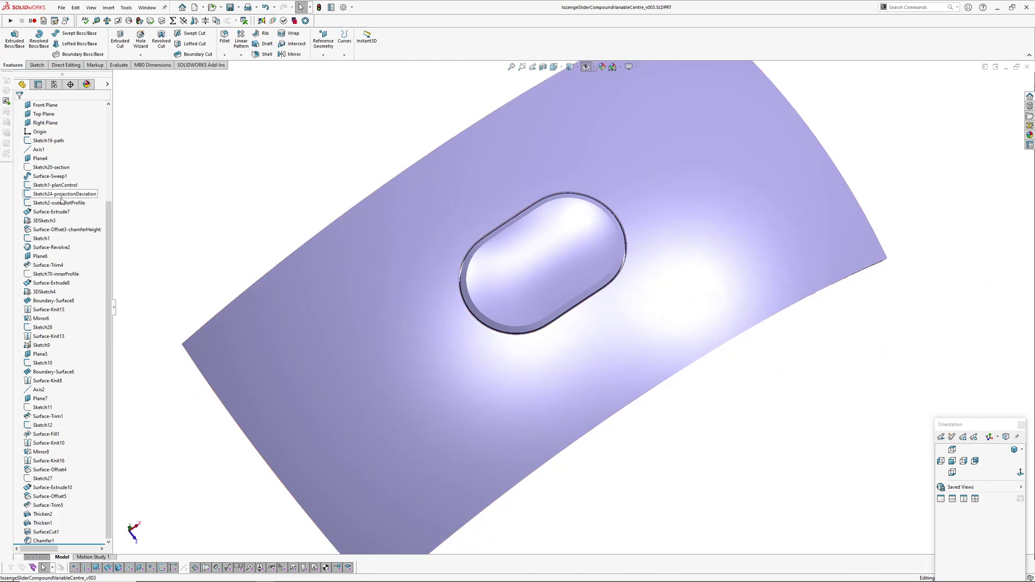
- Set the arc radius of Sketch19-path to 40 mm, rebuild the model and inspect the recess
{"action": "scroll", "coordinate": [86, 205], "scroll_direction": "up", "scroll_amount": 3}
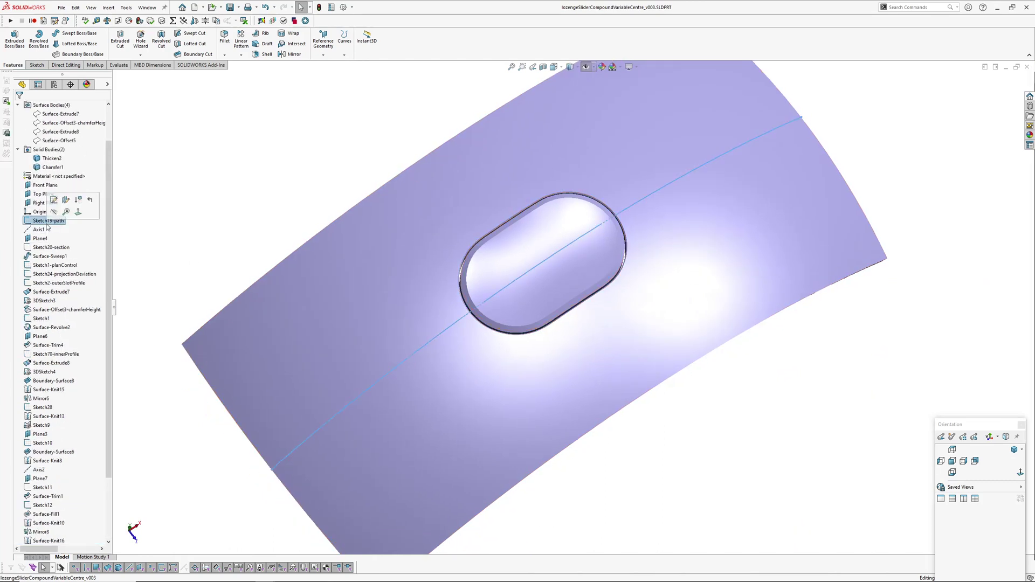
{"action": "scroll", "coordinate": [492, 331], "scroll_direction": "up", "scroll_amount": 1}
{"action": "middle_click_drag", "start_coordinate": [492, 331], "coordinate": [490, 259]}
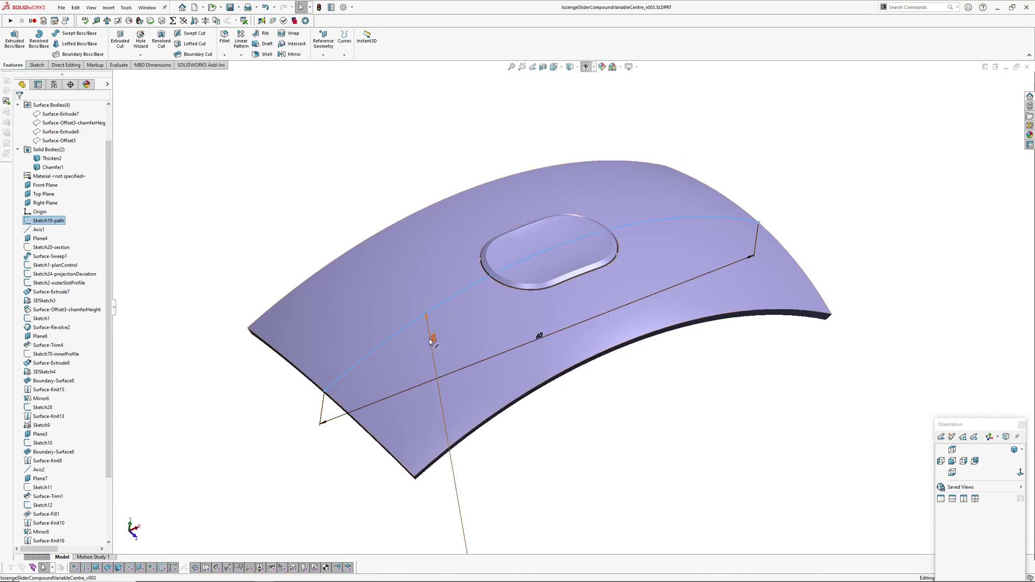
{"action": "double_click", "coordinate": [433, 339]}
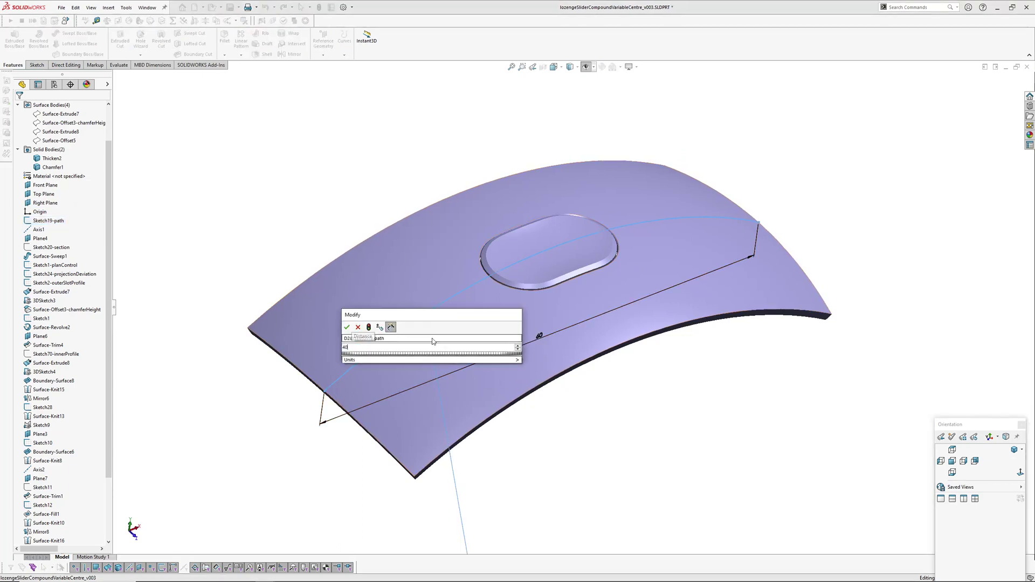
{"action": "type", "text": "40"}
{"action": "key", "text": "Return"}
{"action": "left_click", "coordinate": [649, 416]}
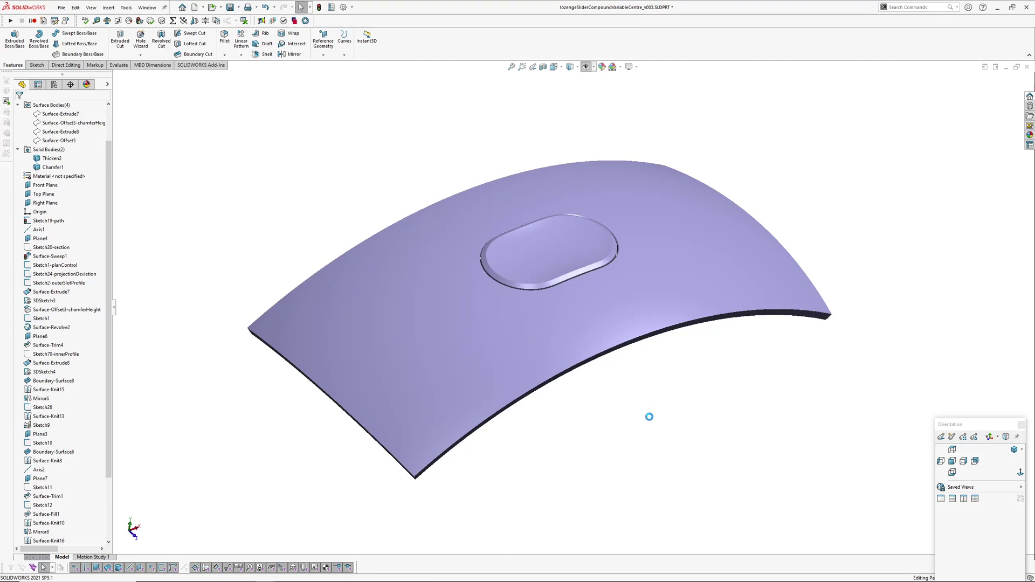
{"action": "middle_click_drag", "start_coordinate": [584, 282], "coordinate": [516, 192]}
{"action": "scroll", "coordinate": [553, 233], "scroll_direction": "down", "scroll_amount": 5}
{"action": "middle_click_drag", "start_coordinate": [554, 233], "coordinate": [603, 330]}
{"action": "scroll", "coordinate": [601, 345], "scroll_direction": "up", "scroll_amount": 1}
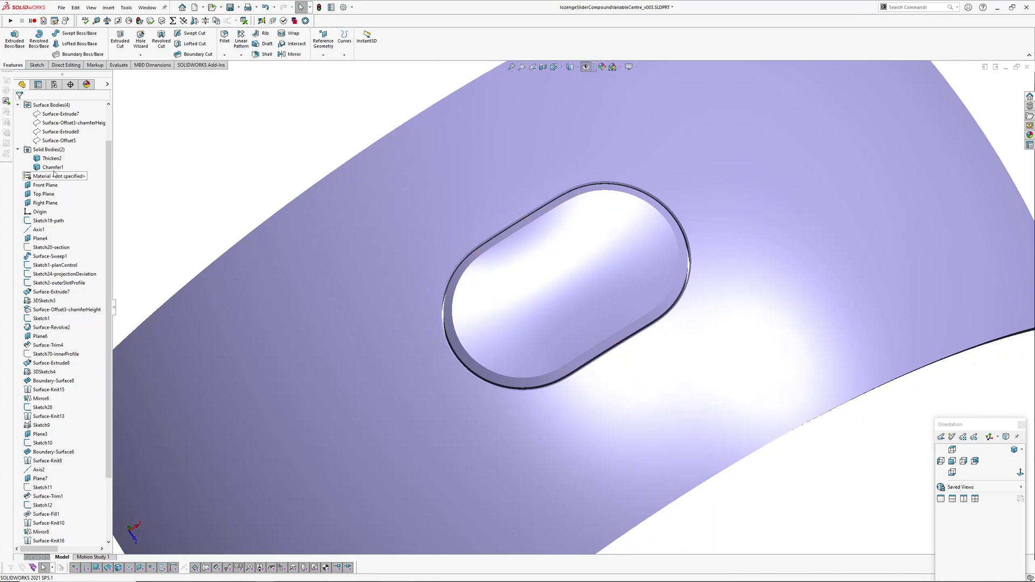
- Set the arc radius of Sketch20-section to 35 mm, rebuild the model and inspect the recess
{"action": "scroll", "coordinate": [539, 325], "scroll_direction": "up", "scroll_amount": 5}
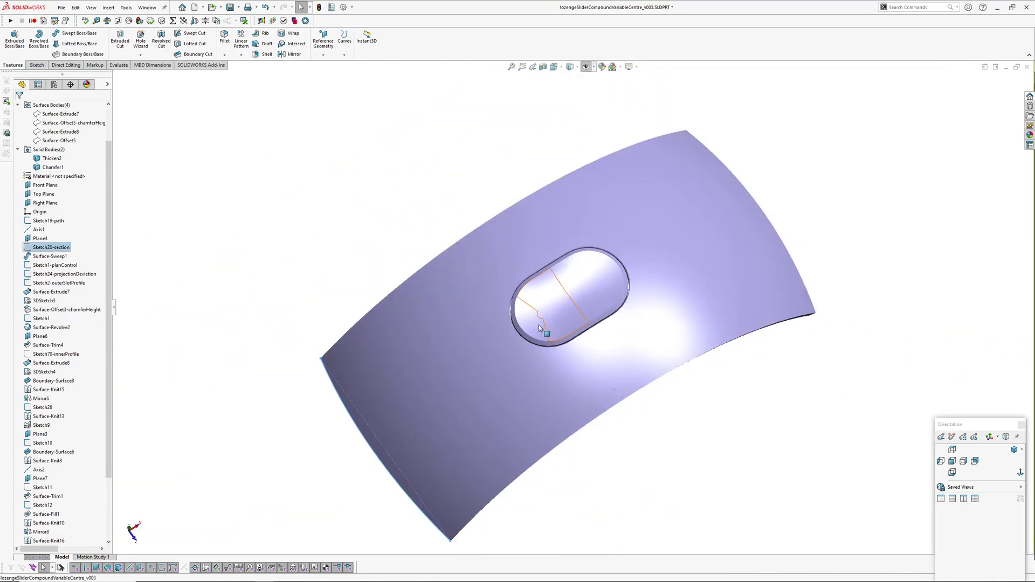
{"action": "middle_click_drag", "start_coordinate": [539, 325], "coordinate": [566, 259]}
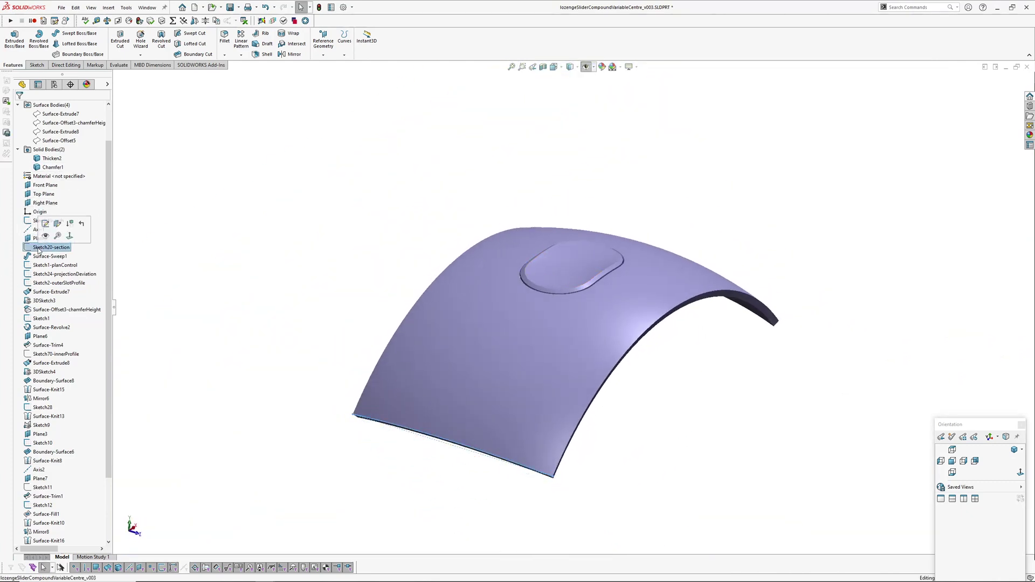
{"action": "middle_click_drag", "start_coordinate": [452, 423], "coordinate": [518, 342]}
{"action": "double_click", "coordinate": [537, 334]}
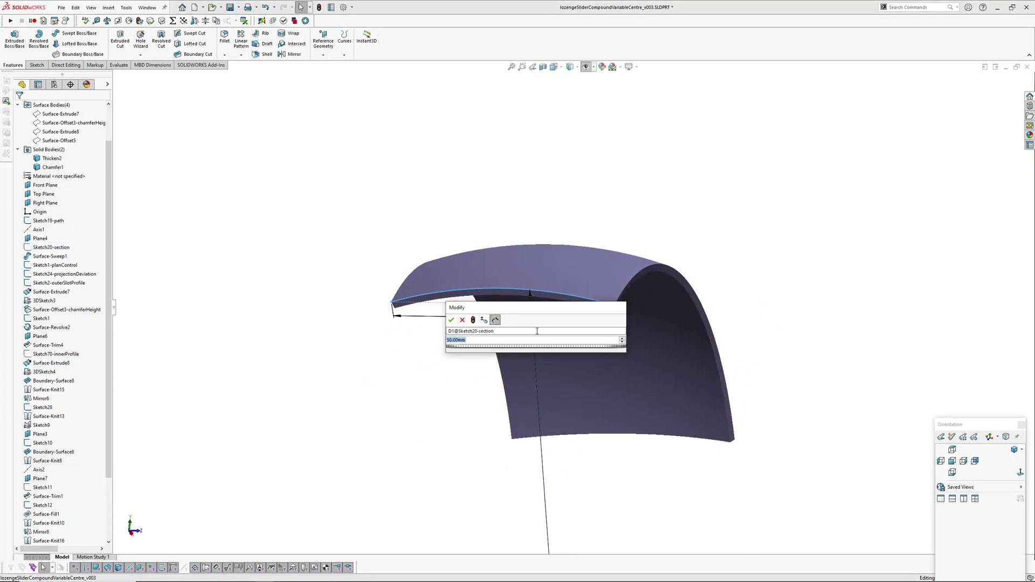
{"action": "key", "text": "Return"}
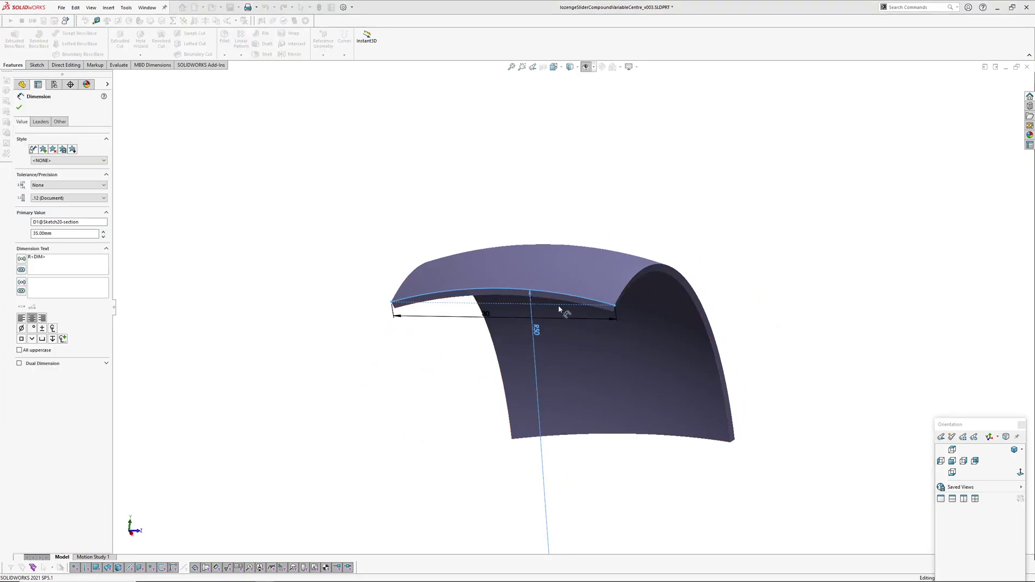
{"action": "middle_click_drag", "start_coordinate": [578, 300], "coordinate": [619, 237]}
{"action": "scroll", "coordinate": [619, 235], "scroll_direction": "down", "scroll_amount": 3}
{"action": "left_click", "coordinate": [610, 217]}
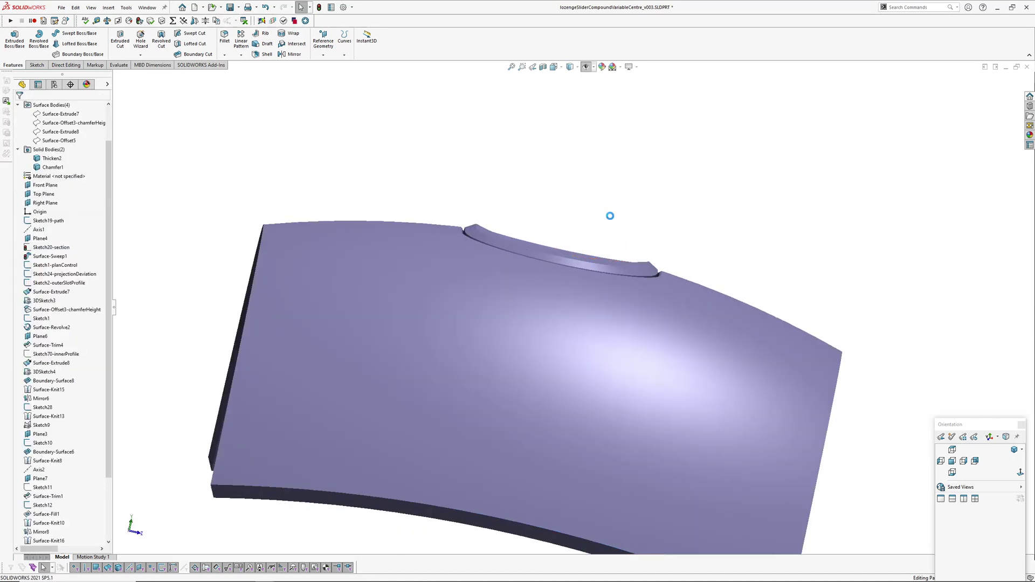
{"action": "middle_click_drag", "start_coordinate": [605, 242], "coordinate": [532, 226]}
{"action": "scroll", "coordinate": [524, 425], "scroll_direction": "down", "scroll_amount": 3}
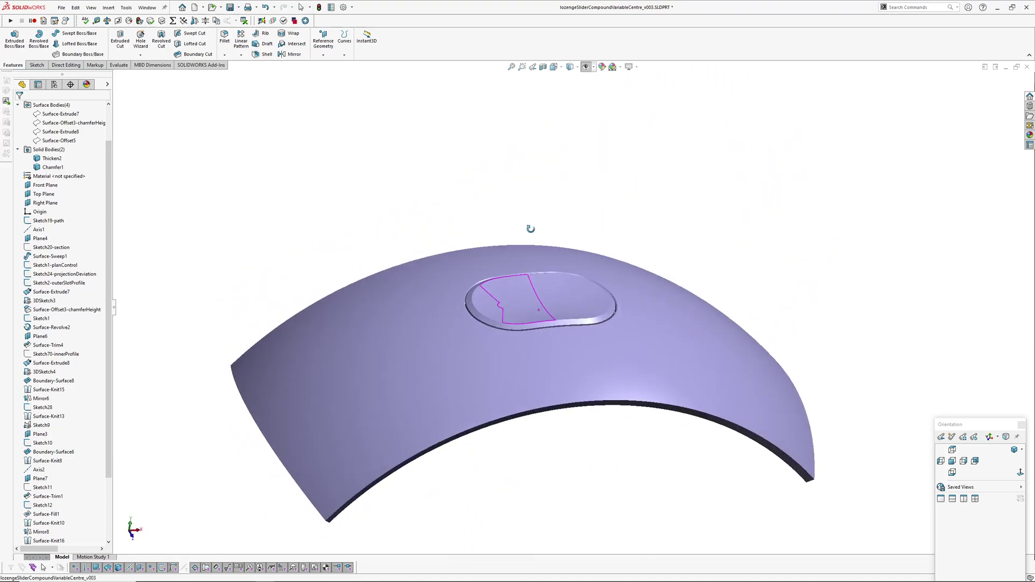
{"action": "scroll", "coordinate": [522, 314], "scroll_direction": "down", "scroll_amount": 3}
{"action": "middle_click_drag", "start_coordinate": [523, 312], "coordinate": [605, 338]}
{"action": "scroll", "coordinate": [544, 387], "scroll_direction": "down", "scroll_amount": 2}
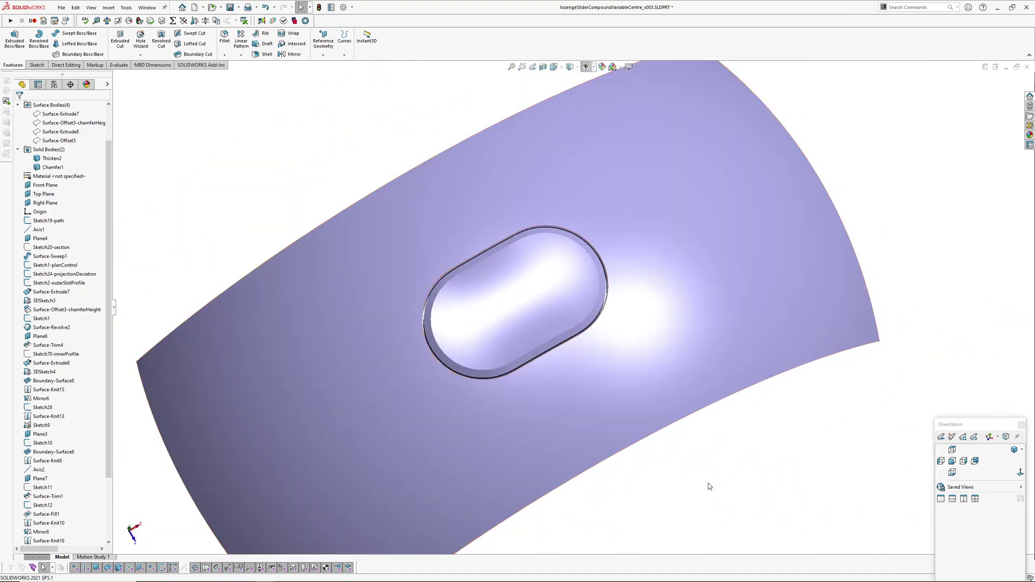